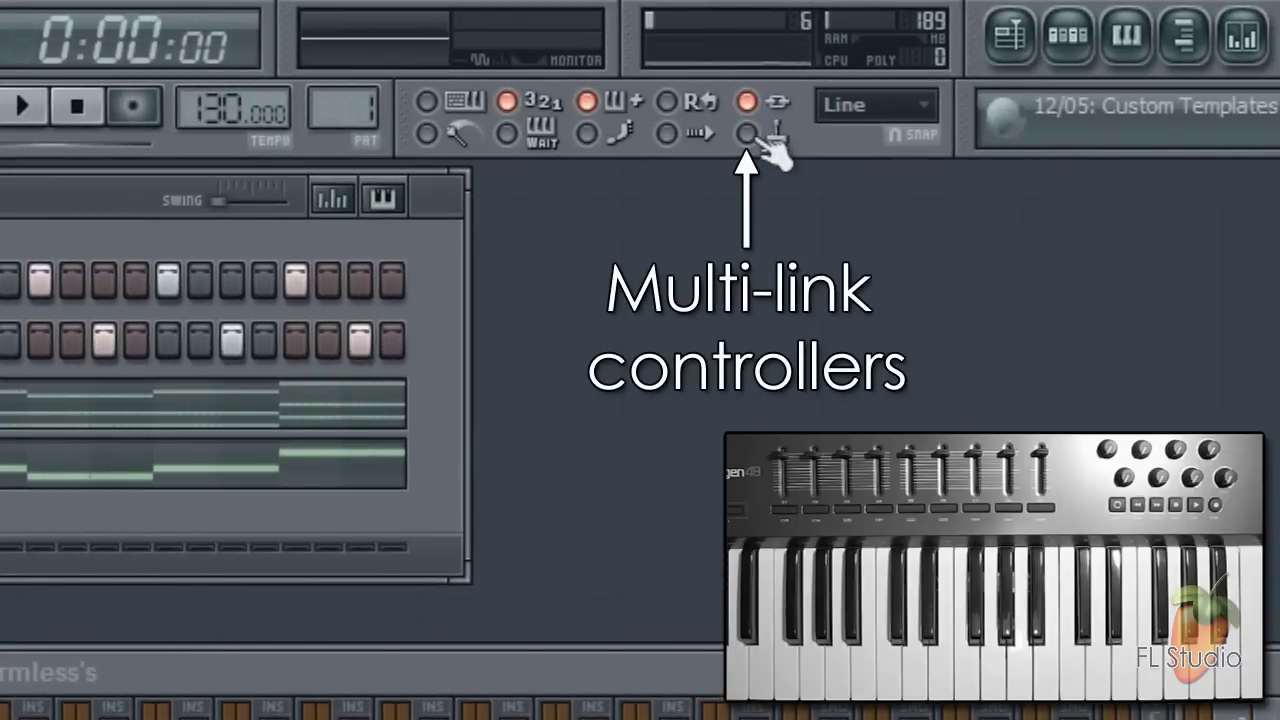
With Multi-link on, link the Kick, hat, Harmless's and Sytrus mixer faders to four hardware sliders.
{"action": "left_click", "coordinate": [750, 135]}
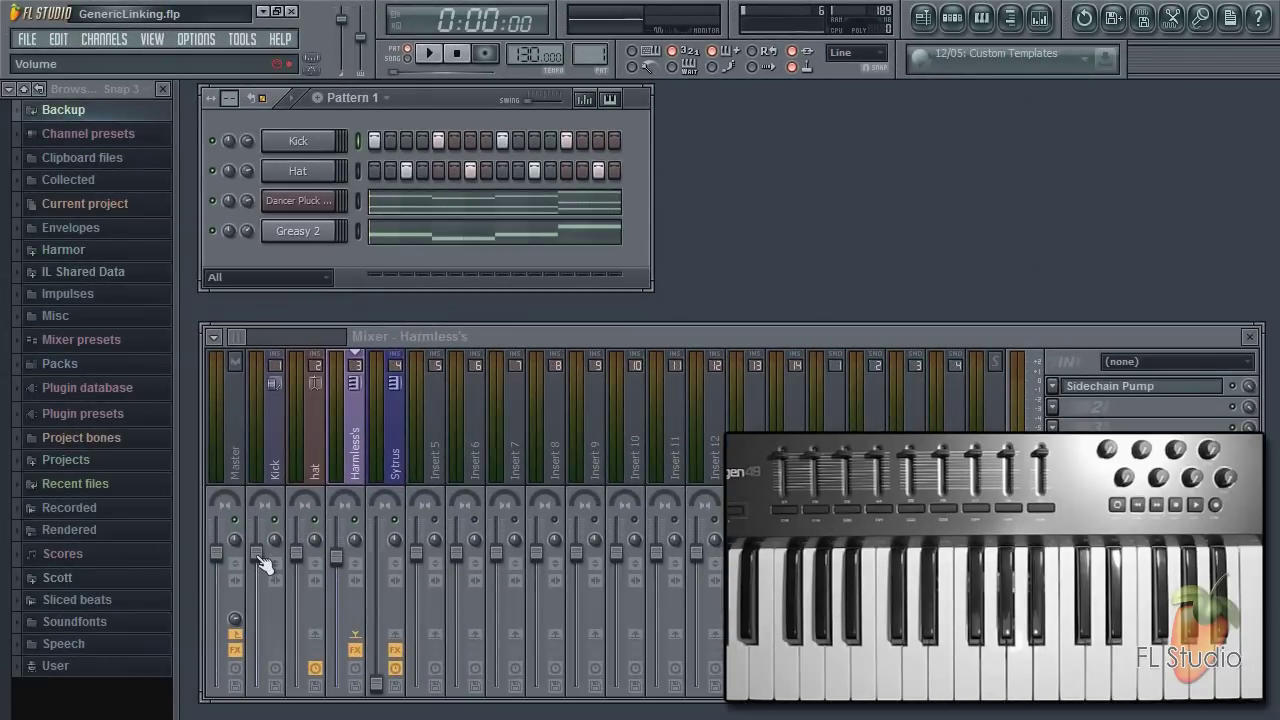
{"action": "left_click", "coordinate": [258, 556]}
{"action": "left_click", "coordinate": [296, 553]}
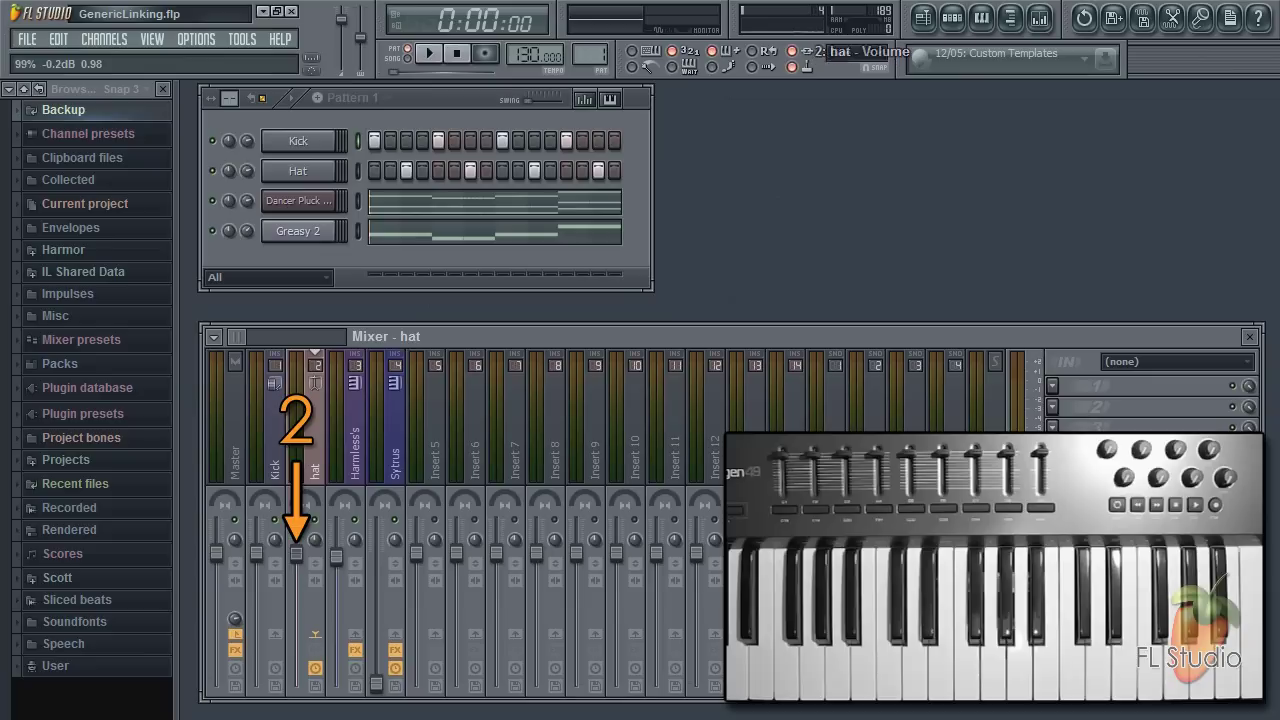
{"action": "left_click", "coordinate": [336, 555]}
{"action": "left_click", "coordinate": [376, 683]}
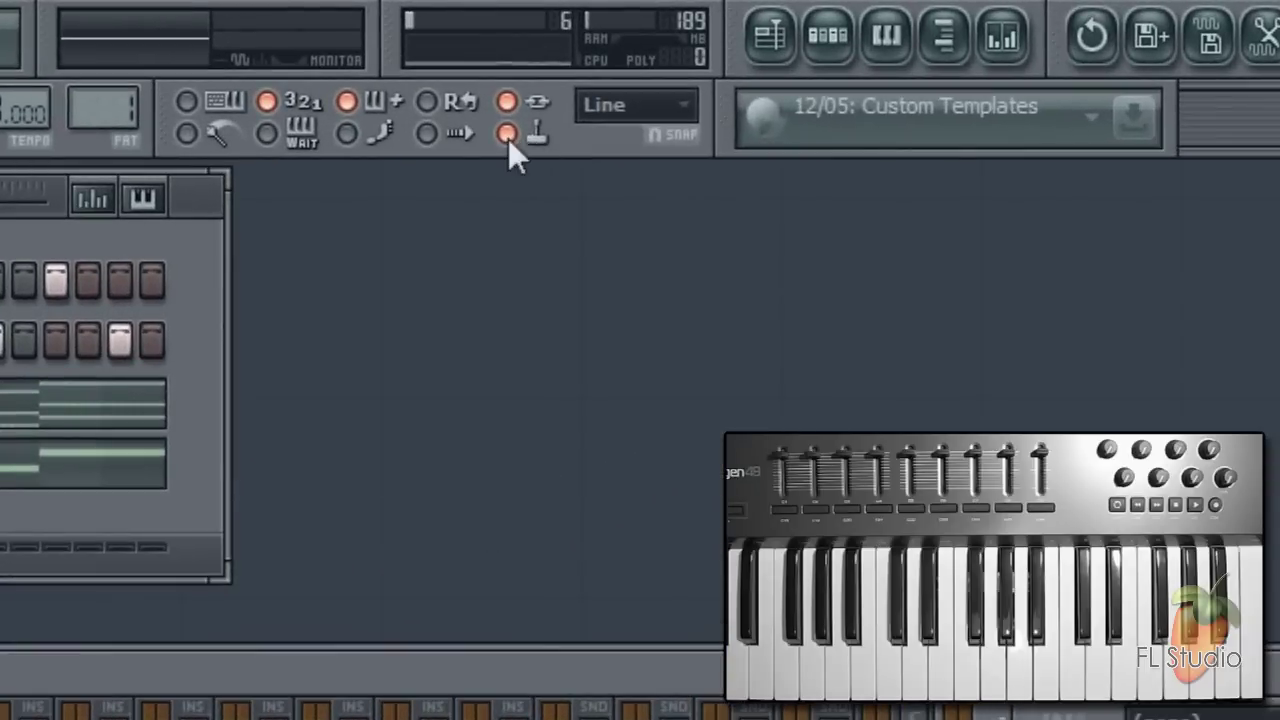
{"action": "left_click", "coordinate": [791, 67]}
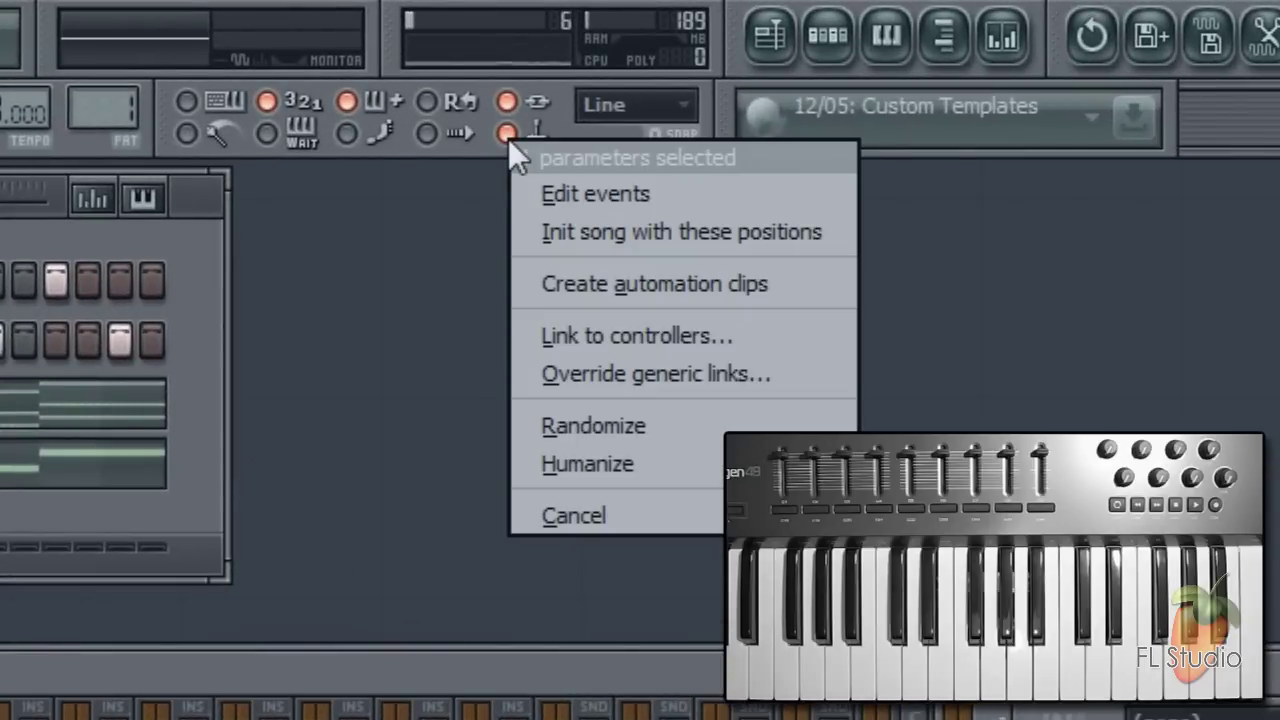
{"action": "left_click", "coordinate": [798, 382]}
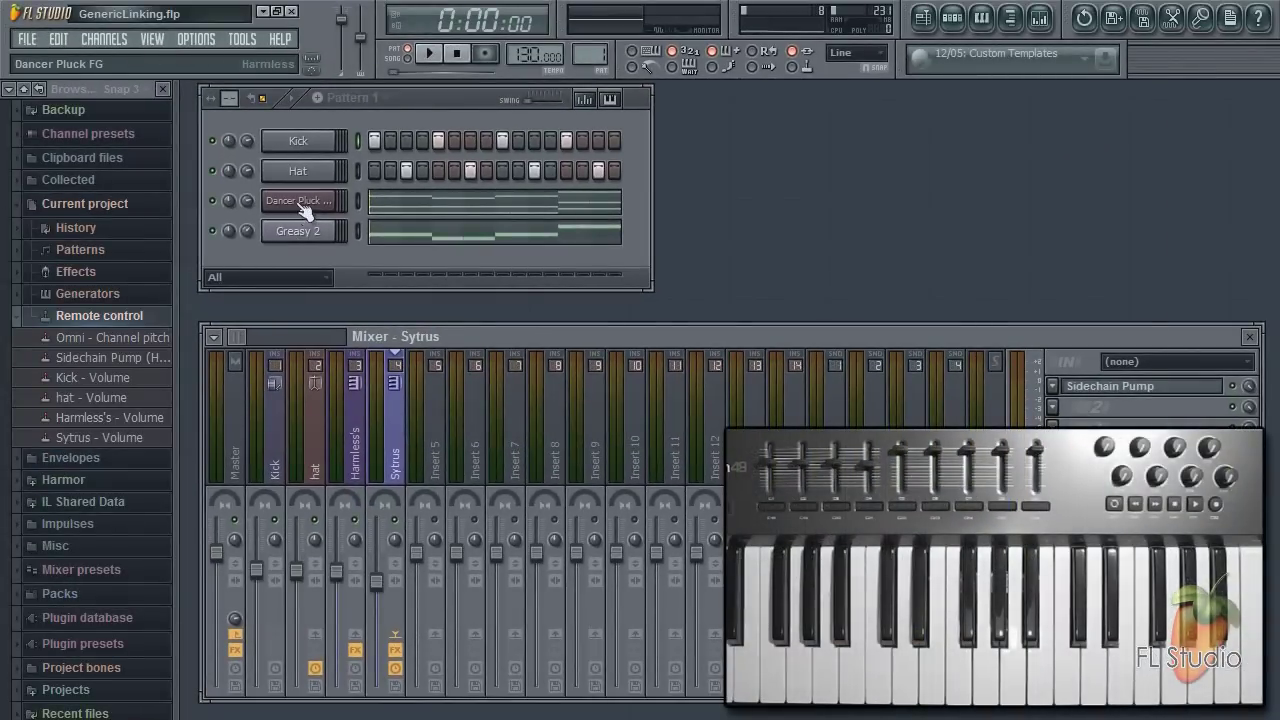
Link the Dancer Pluck FG Harmless filter freq and one other parameter to hardware knobs.
{"action": "left_click", "coordinate": [300, 201]}
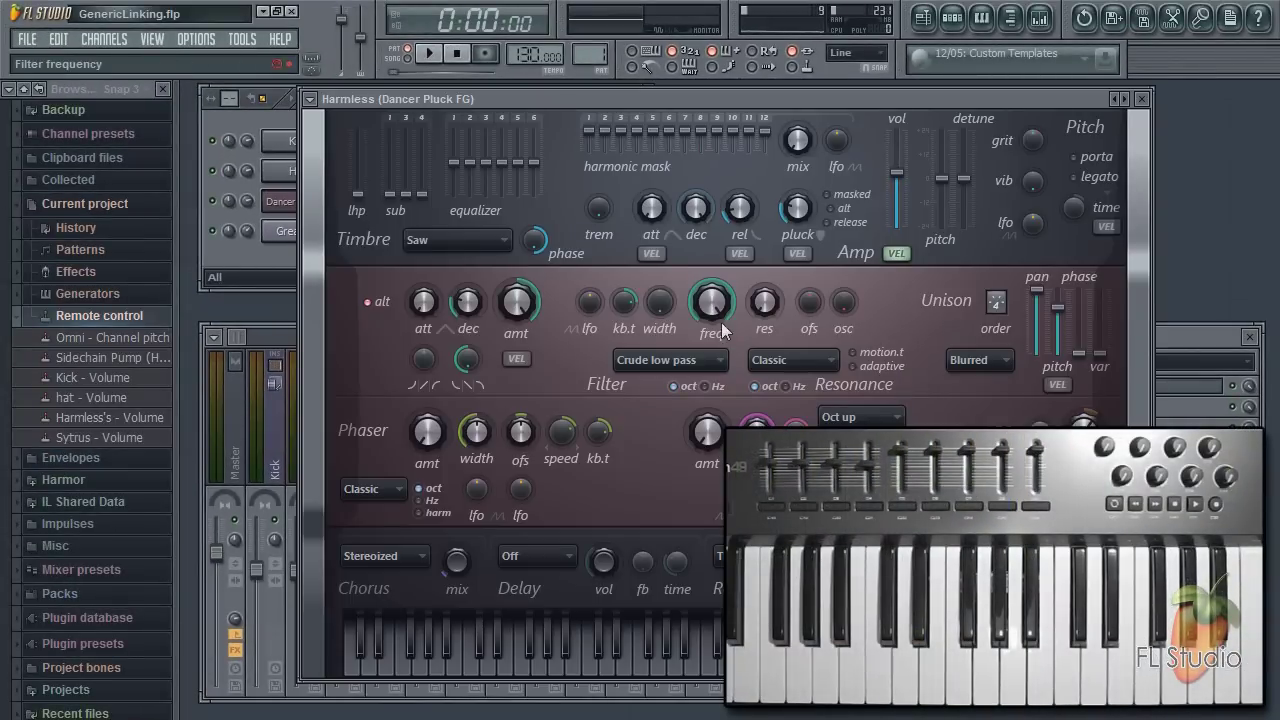
{"action": "left_click_drag", "start_coordinate": [711, 301], "coordinate": [711, 296]}
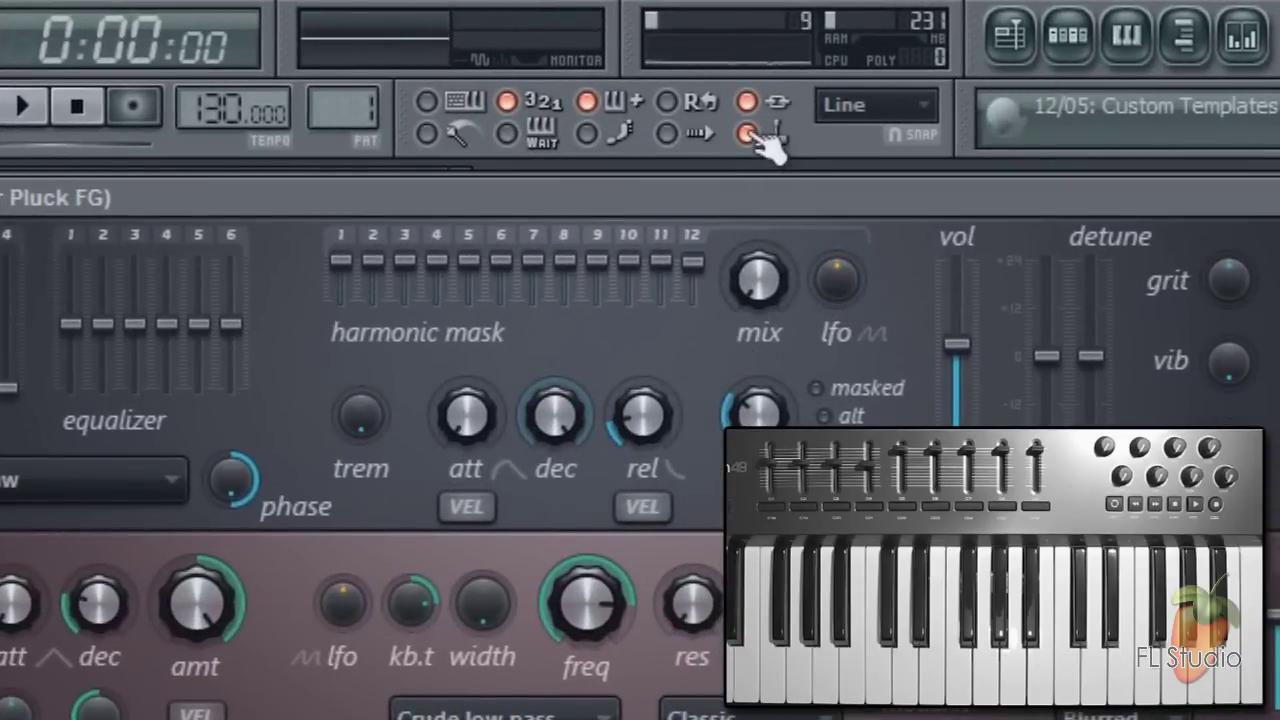
{"action": "right_click", "coordinate": [750, 134]}
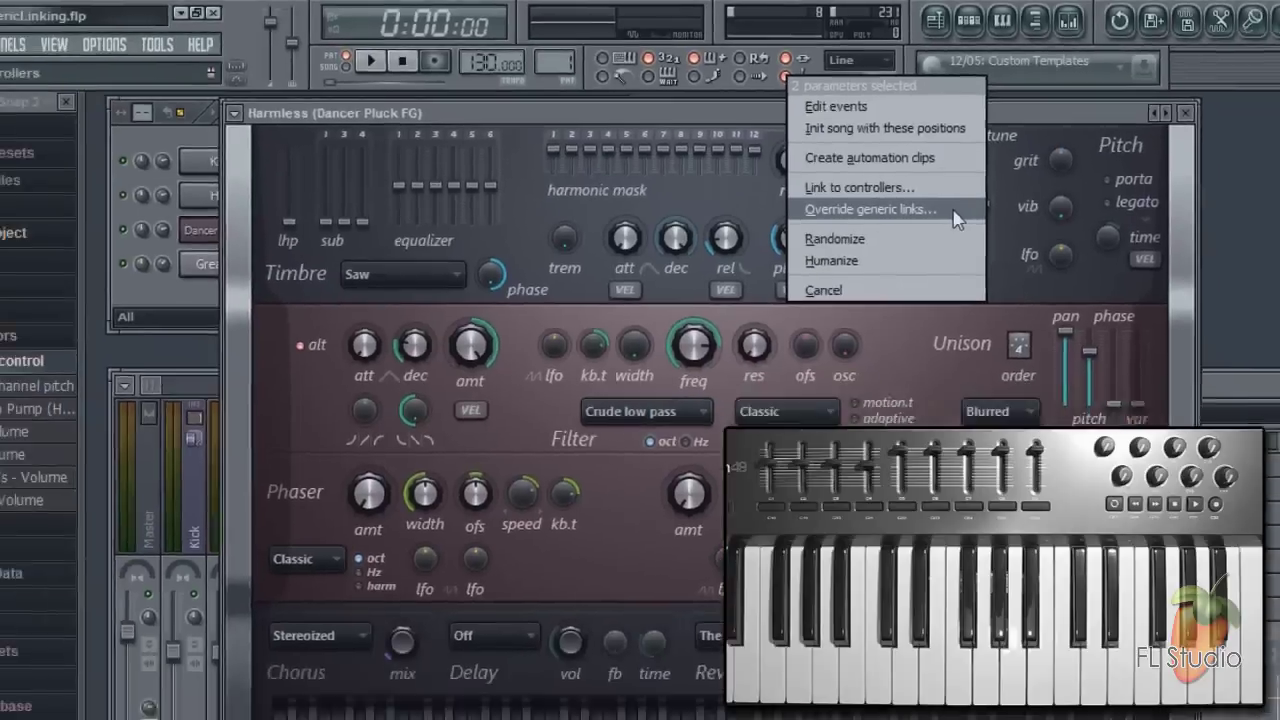
{"action": "left_click", "coordinate": [1038, 366]}
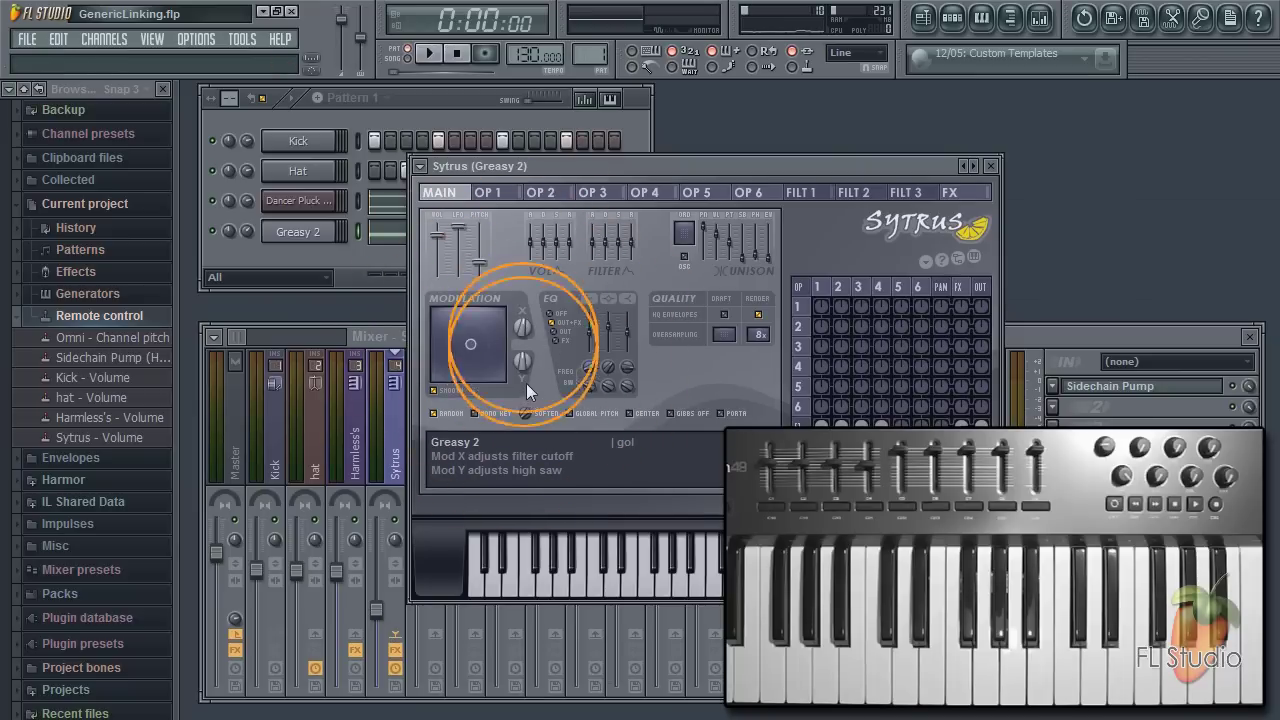
Link the Greasy 2 Sytrus Modulation Y knob to a MIDI keyboard knob.
{"action": "left_click", "coordinate": [791, 67]}
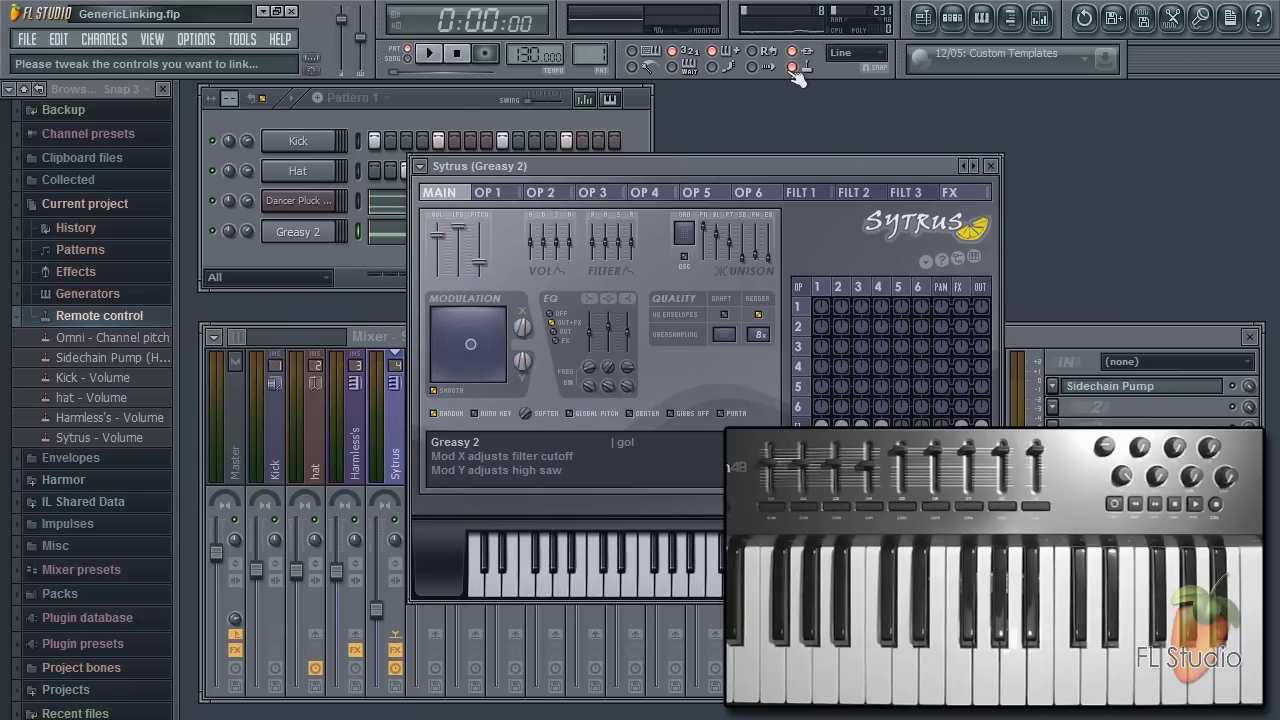
{"action": "left_click_drag", "start_coordinate": [523, 360], "coordinate": [523, 375]}
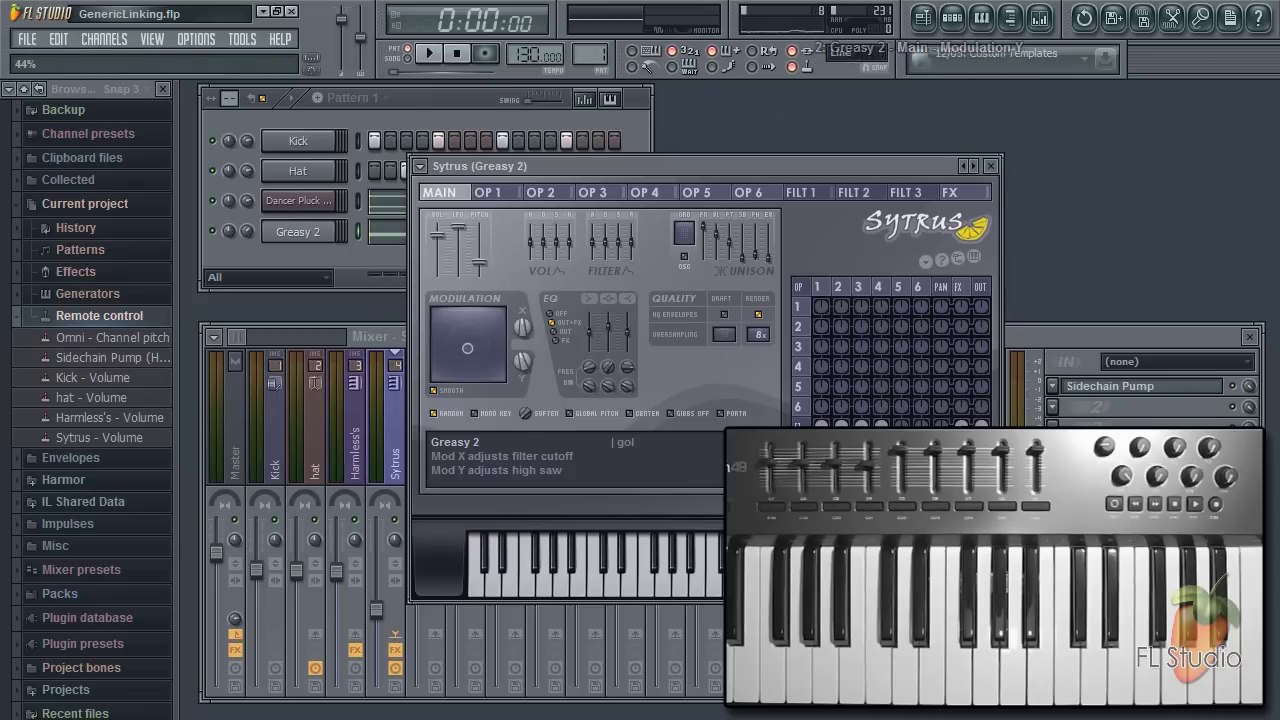
{"action": "left_click", "coordinate": [791, 67]}
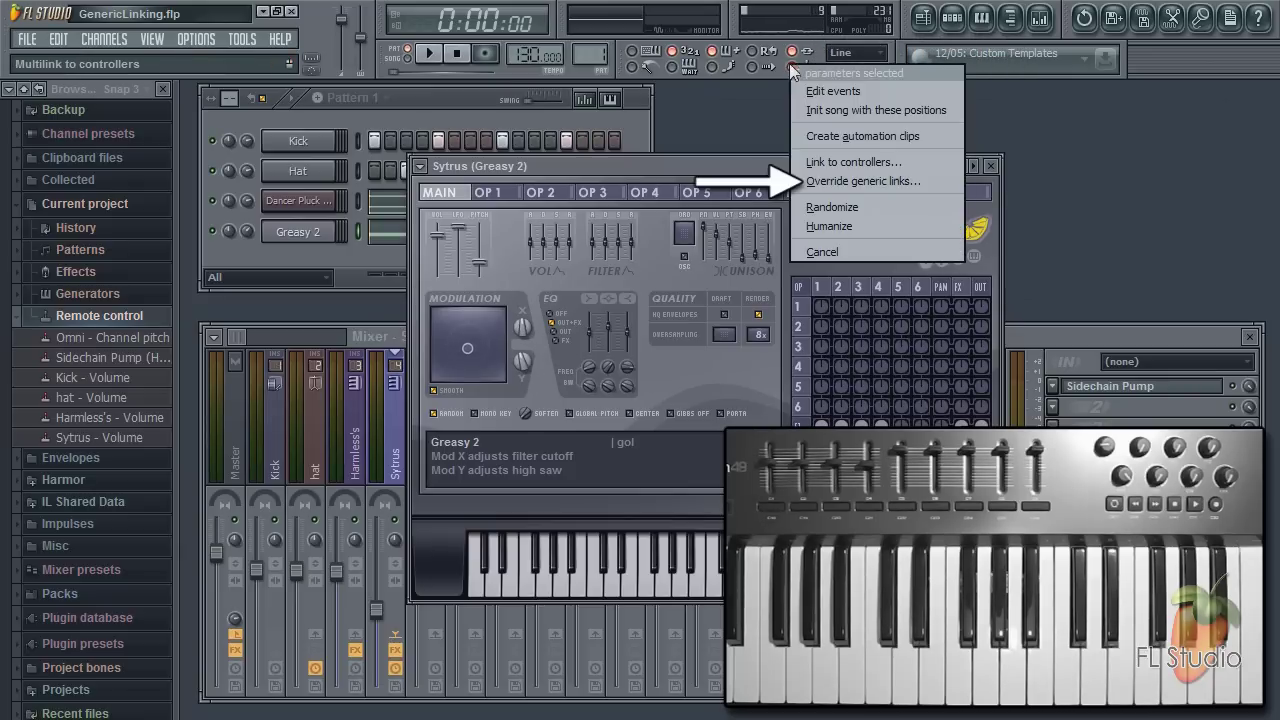
{"action": "left_click", "coordinate": [928, 182]}
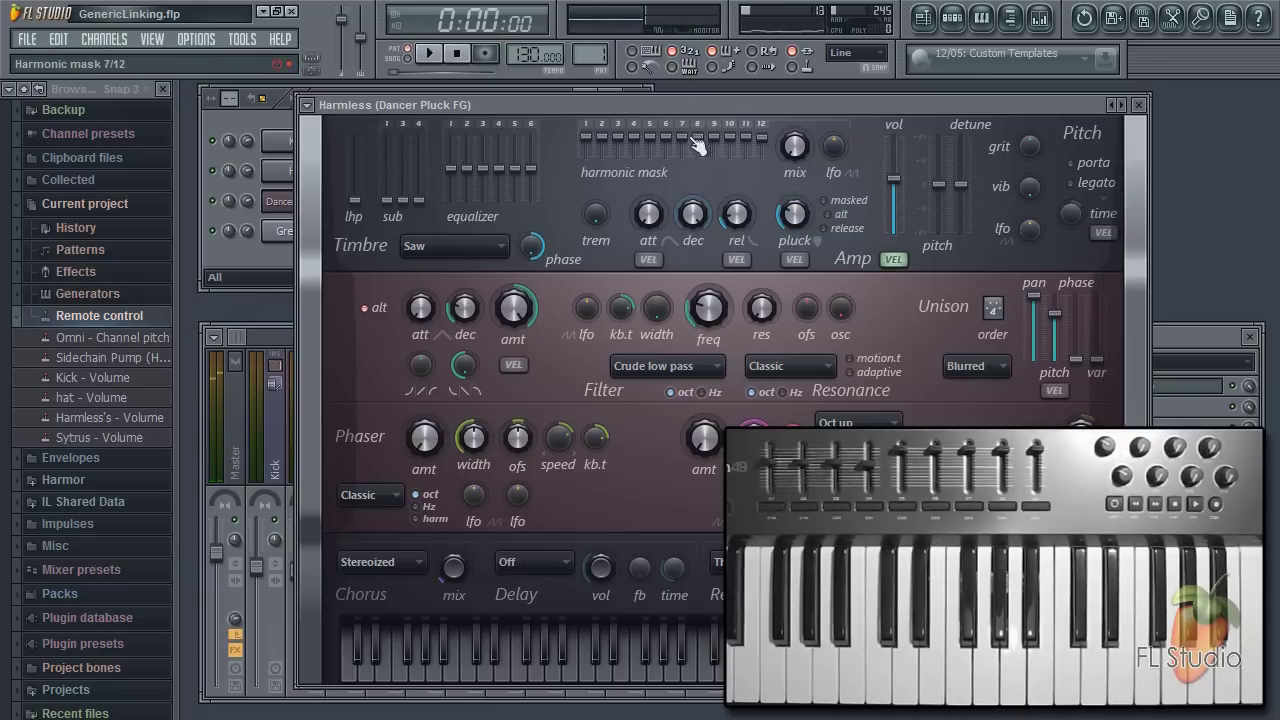
Arrange the Sytrus and Harmless windows over the mixer while testing the linked hardware controls.
{"action": "left_click_drag", "start_coordinate": [692, 102], "coordinate": [864, 90]}
{"action": "left_click", "coordinate": [292, 236]}
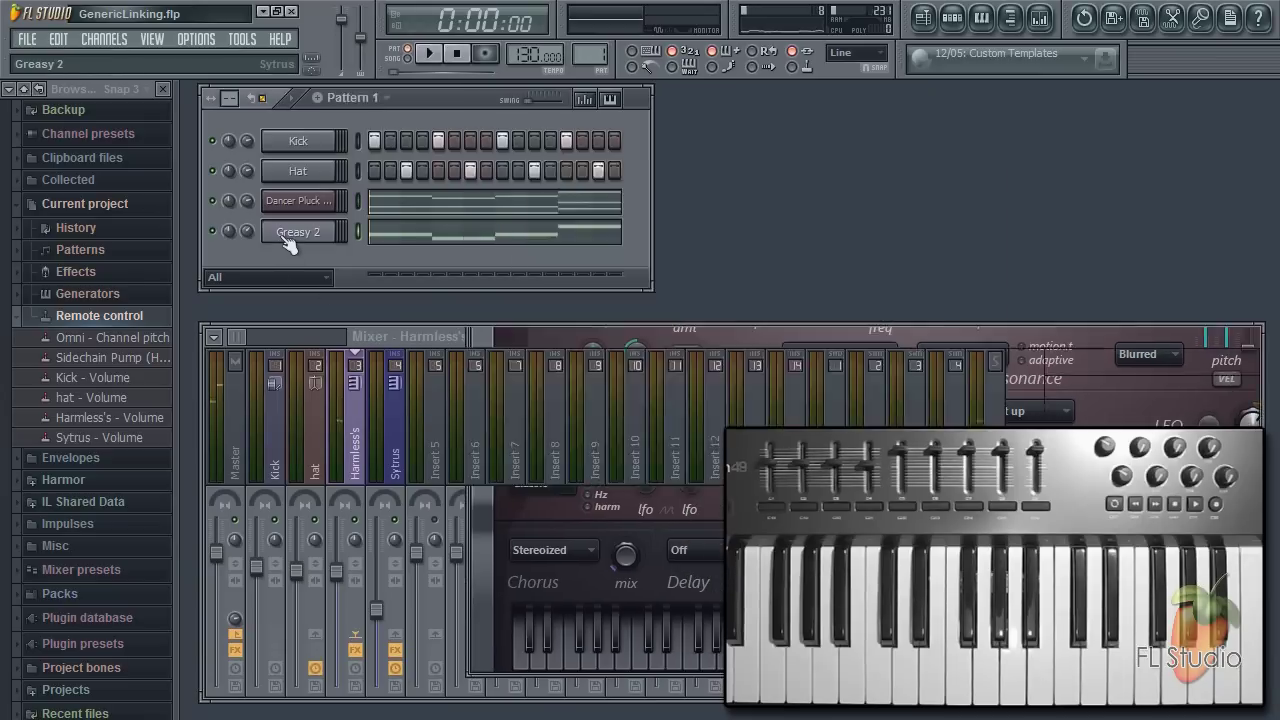
{"action": "left_click_drag", "start_coordinate": [685, 175], "coordinate": [737, 148]}
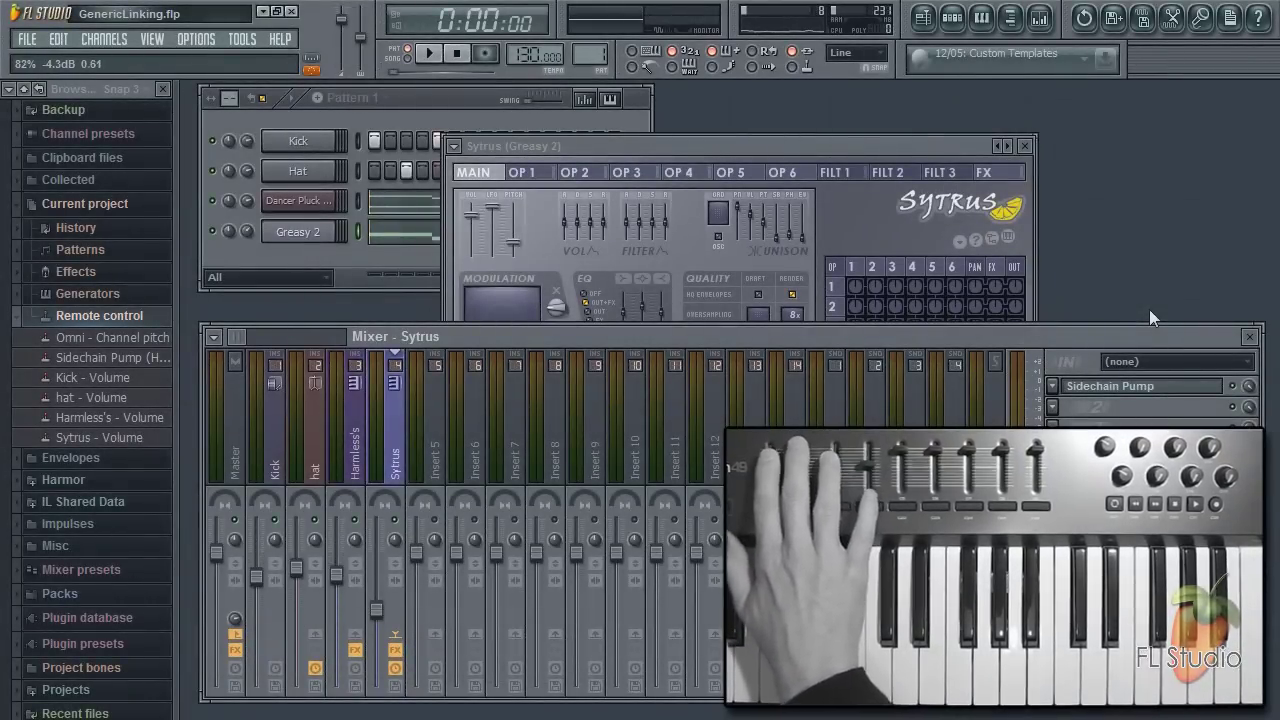
{"action": "left_click", "coordinate": [895, 145]}
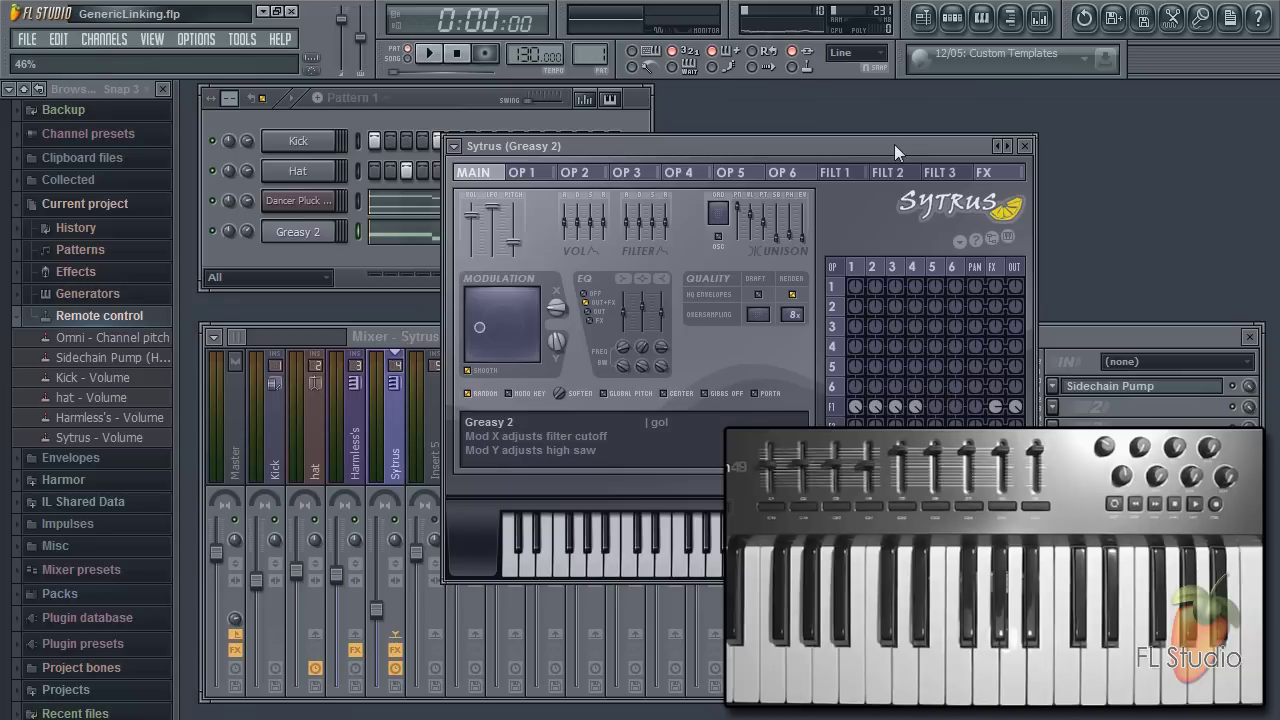
{"action": "left_click", "coordinate": [305, 202]}
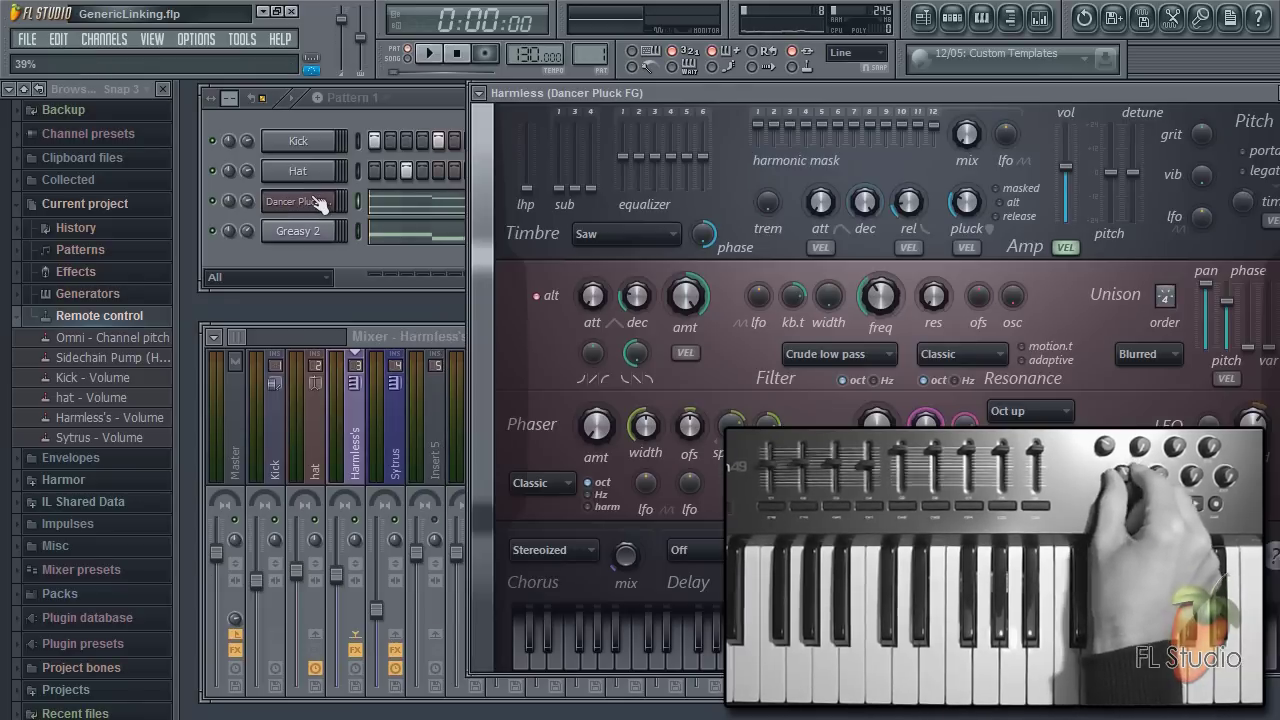
Load Kontakt 4 onto the Sampler channel and raise the instrument's Tune to 6.00.
{"action": "key", "text": "alt+p"}
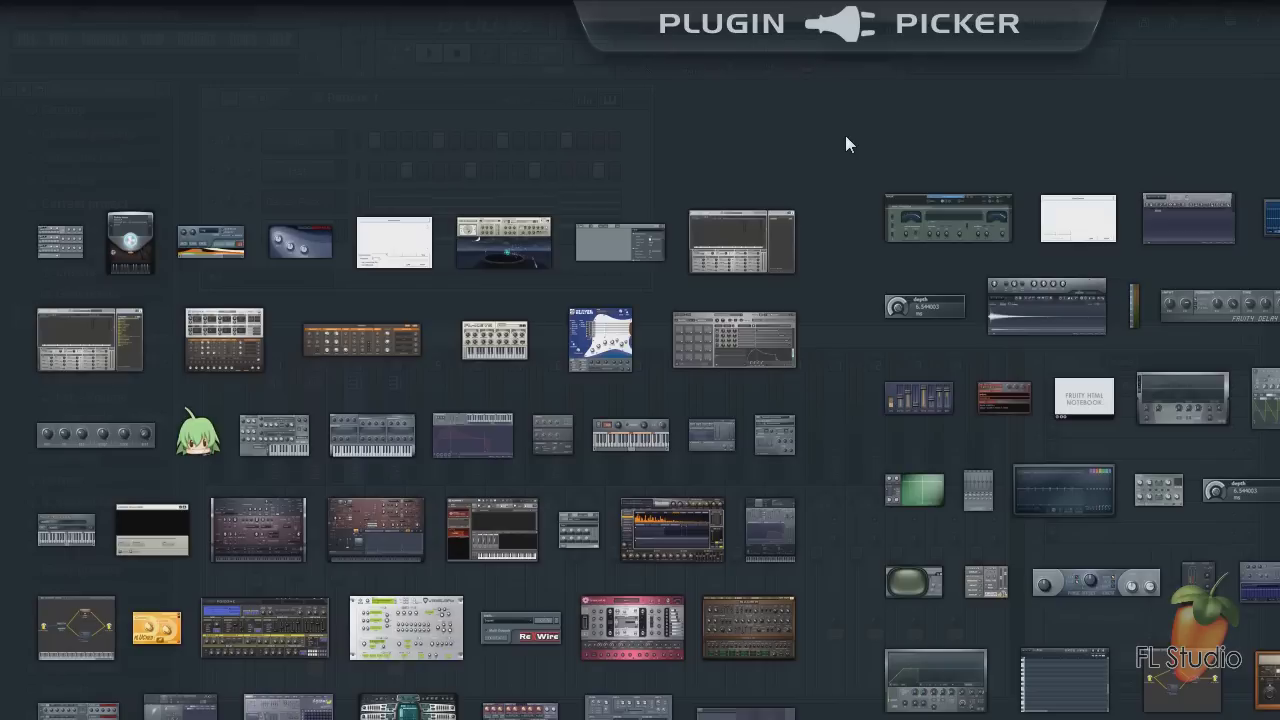
{"action": "left_click_drag", "start_coordinate": [492, 530], "coordinate": [306, 260]}
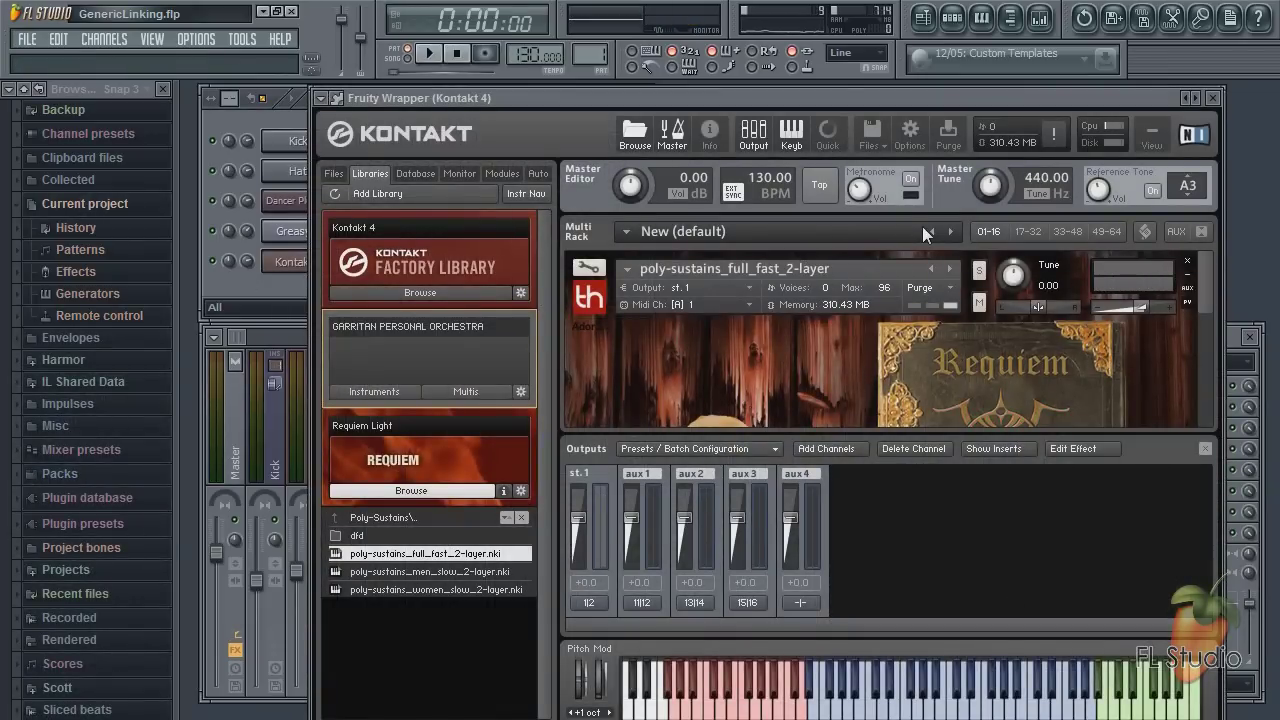
{"action": "left_click_drag", "start_coordinate": [1208, 280], "coordinate": [1225, 216]}
{"action": "left_click_drag", "start_coordinate": [1014, 288], "coordinate": [1016, 281]}
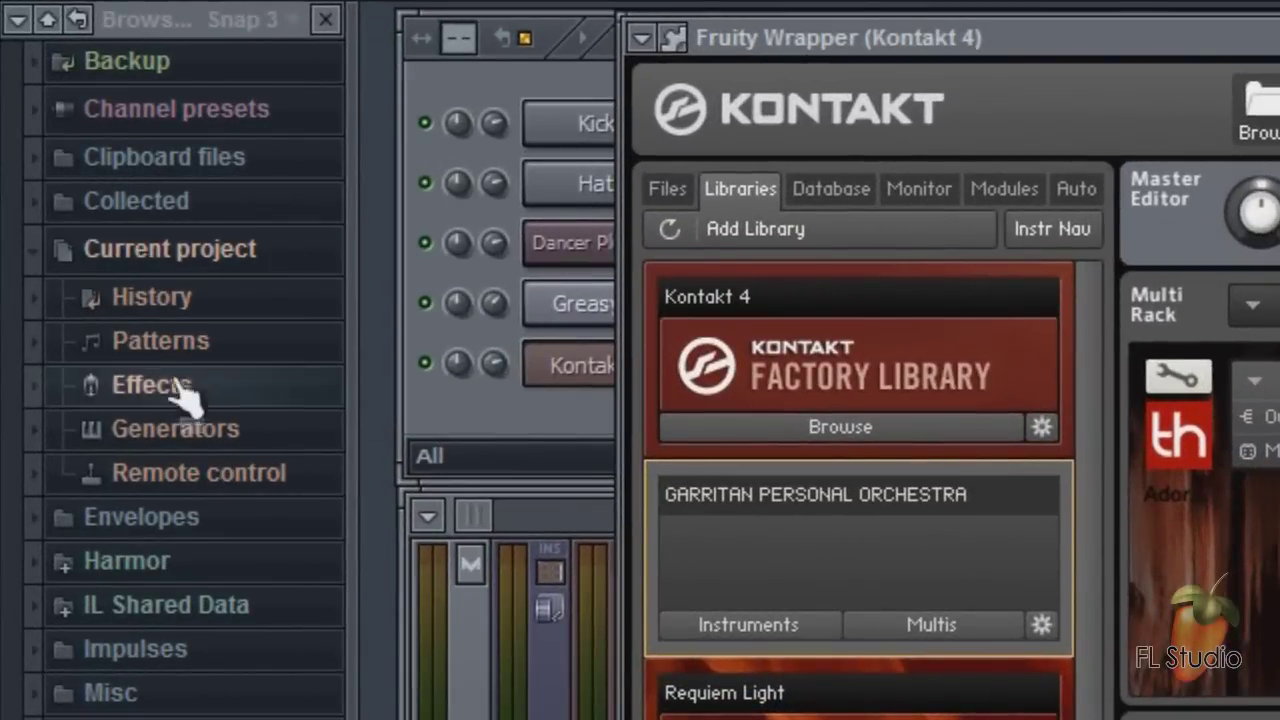
List the Fruity Wrapper (Kontakt 4) parameters from #000 under Current project > Generators.
{"action": "left_click", "coordinate": [165, 430]}
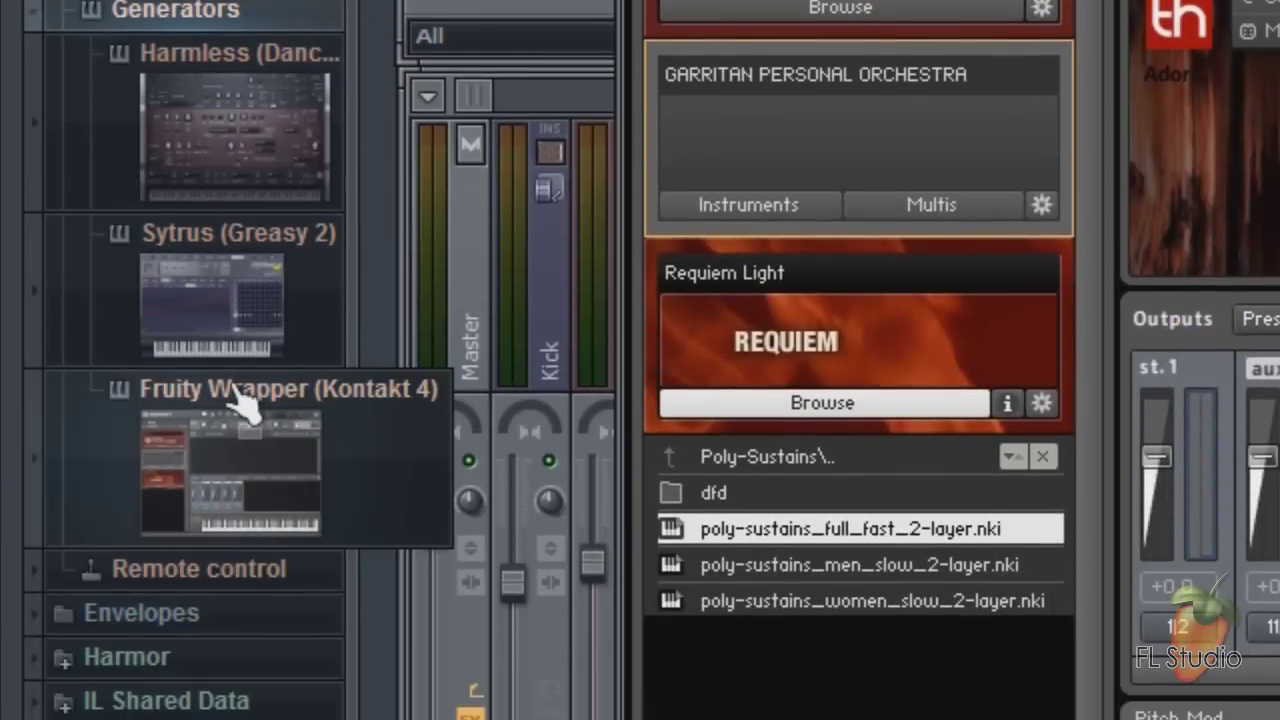
{"action": "left_click", "coordinate": [240, 405]}
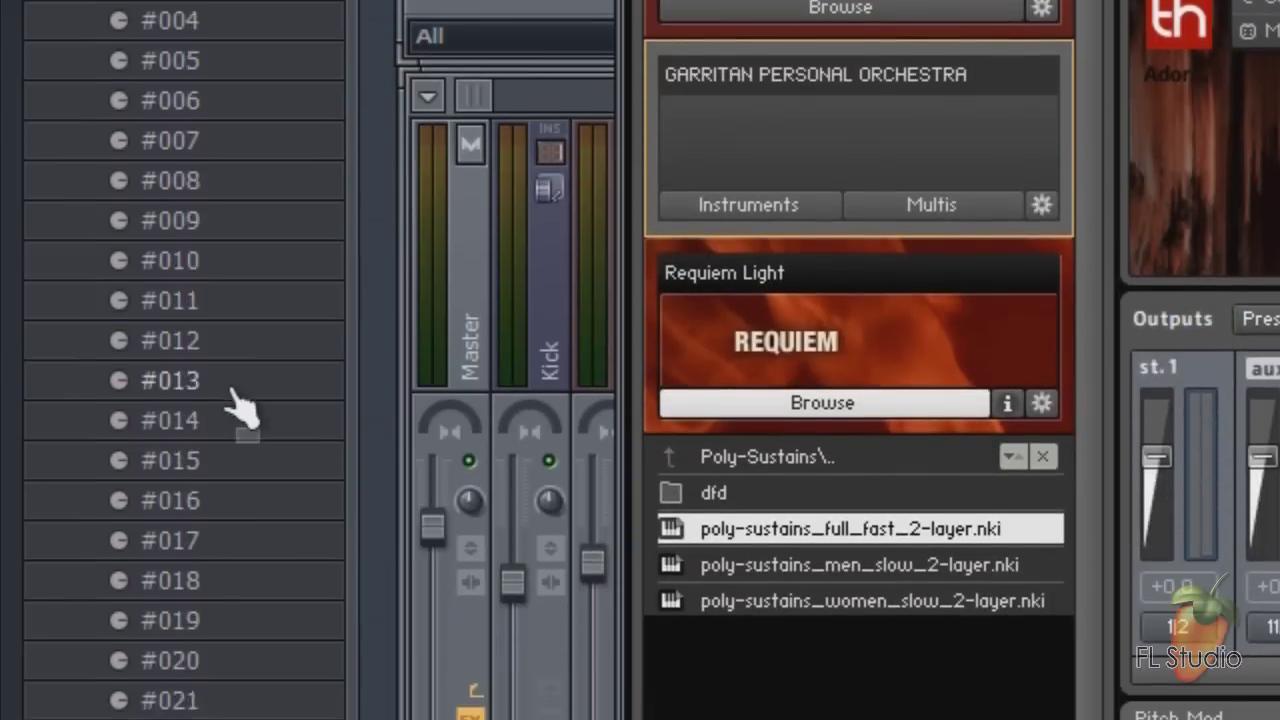
{"action": "scroll", "coordinate": [243, 414], "scroll_direction": "down", "scroll_amount": 1}
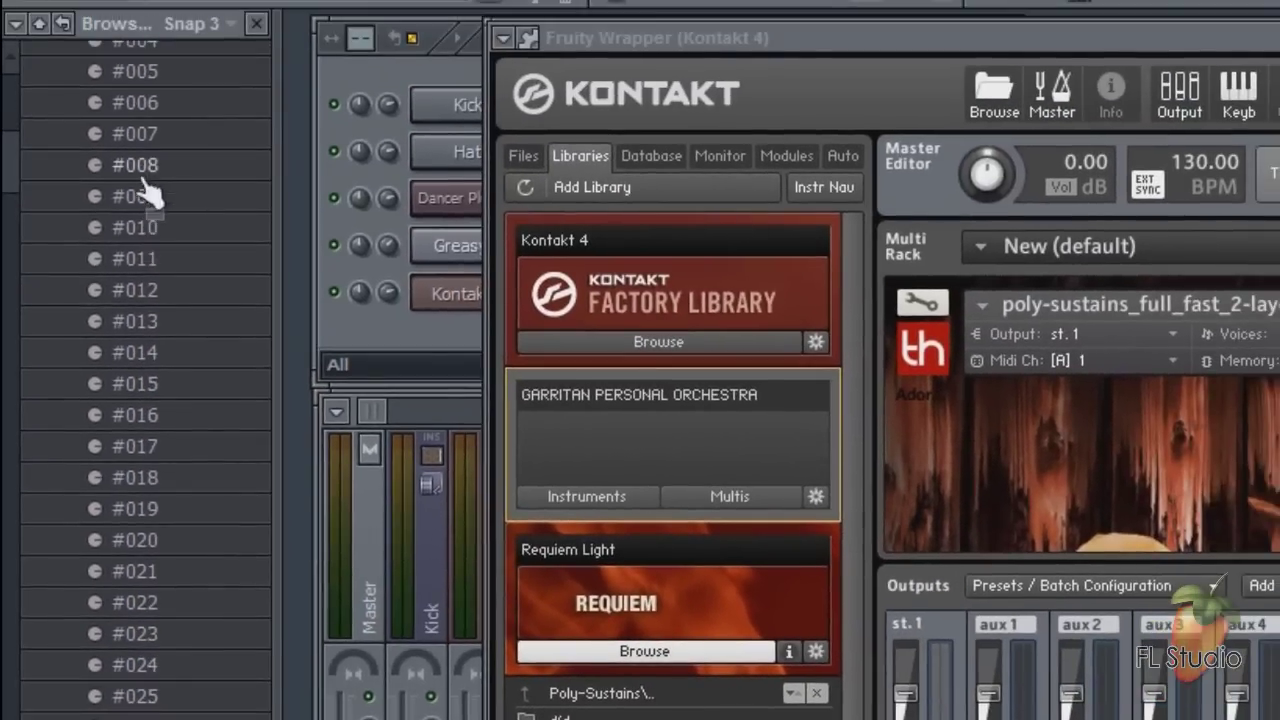
{"action": "scroll", "coordinate": [157, 349], "scroll_direction": "down", "scroll_amount": 4}
{"action": "scroll", "coordinate": [150, 322], "scroll_direction": "down", "scroll_amount": 1}
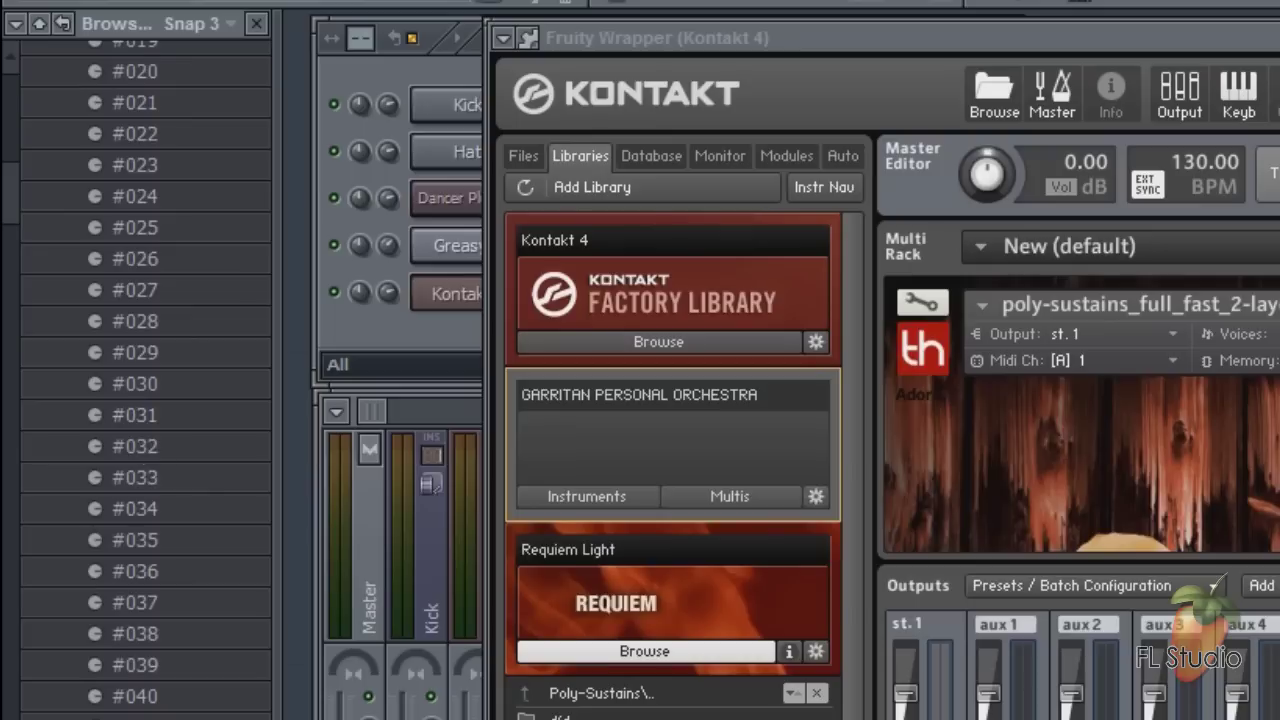
{"action": "scroll", "coordinate": [186, 366], "scroll_direction": "up", "scroll_amount": 6}
{"action": "scroll", "coordinate": [190, 285], "scroll_direction": "up", "scroll_amount": 2}
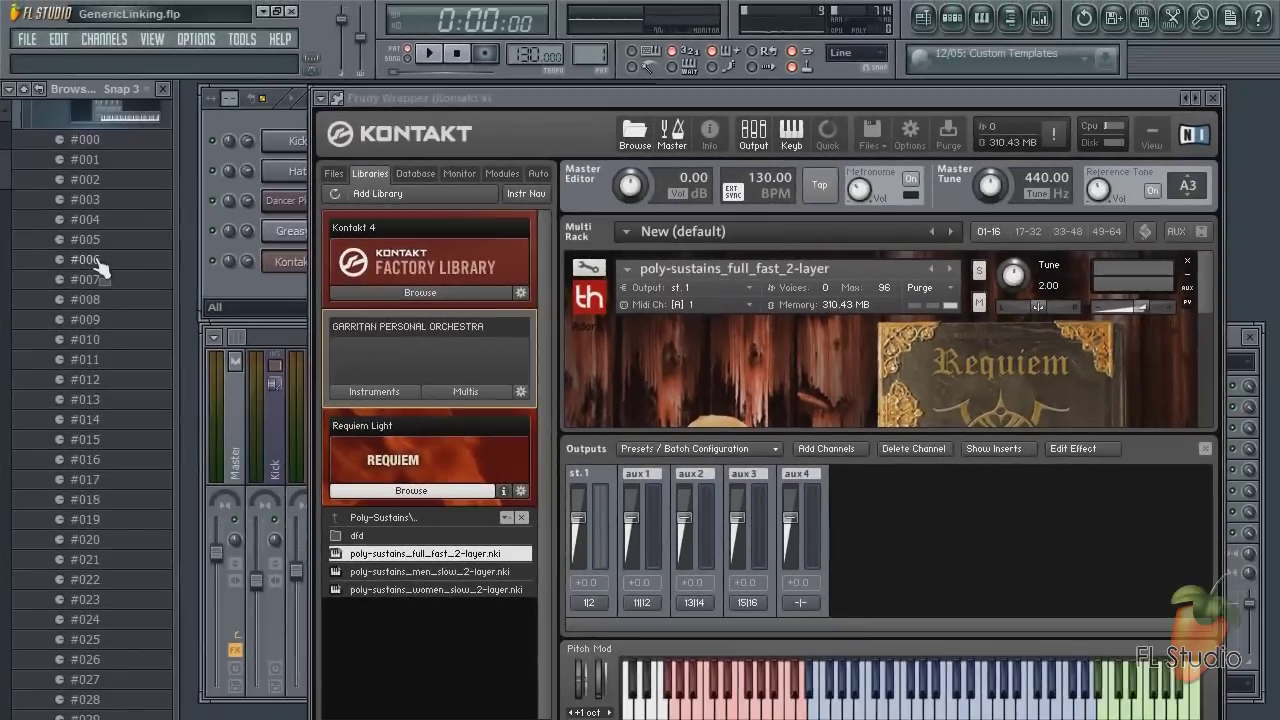
Link the tweaked Kontakt 4 parameter to a hardware controller with Override generic links.
{"action": "left_click", "coordinate": [794, 67]}
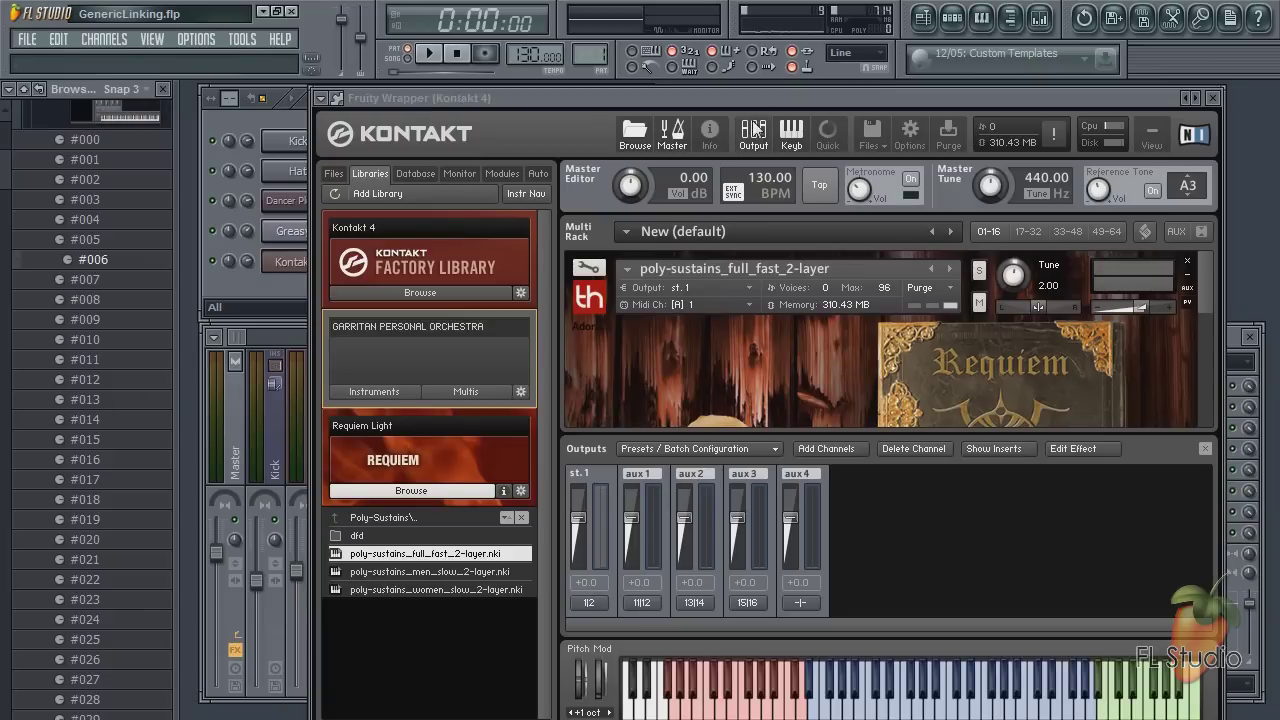
{"action": "right_click", "coordinate": [794, 67]}
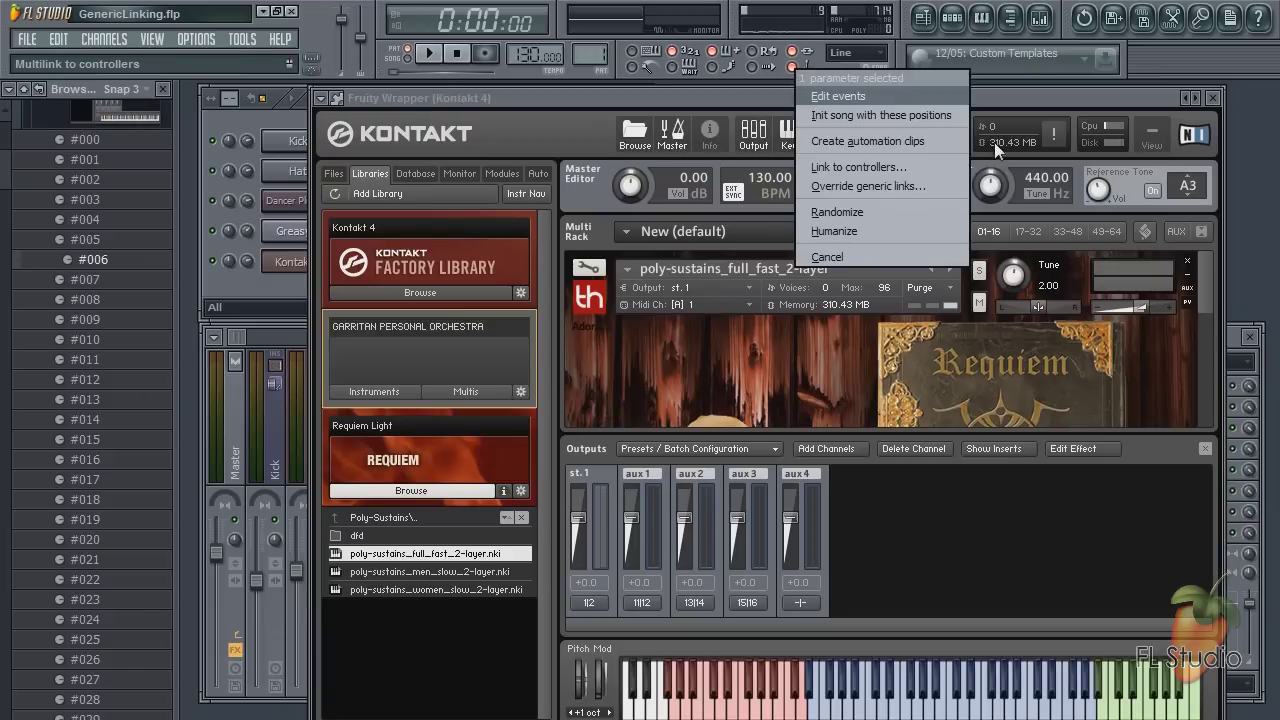
{"action": "left_click", "coordinate": [868, 186]}
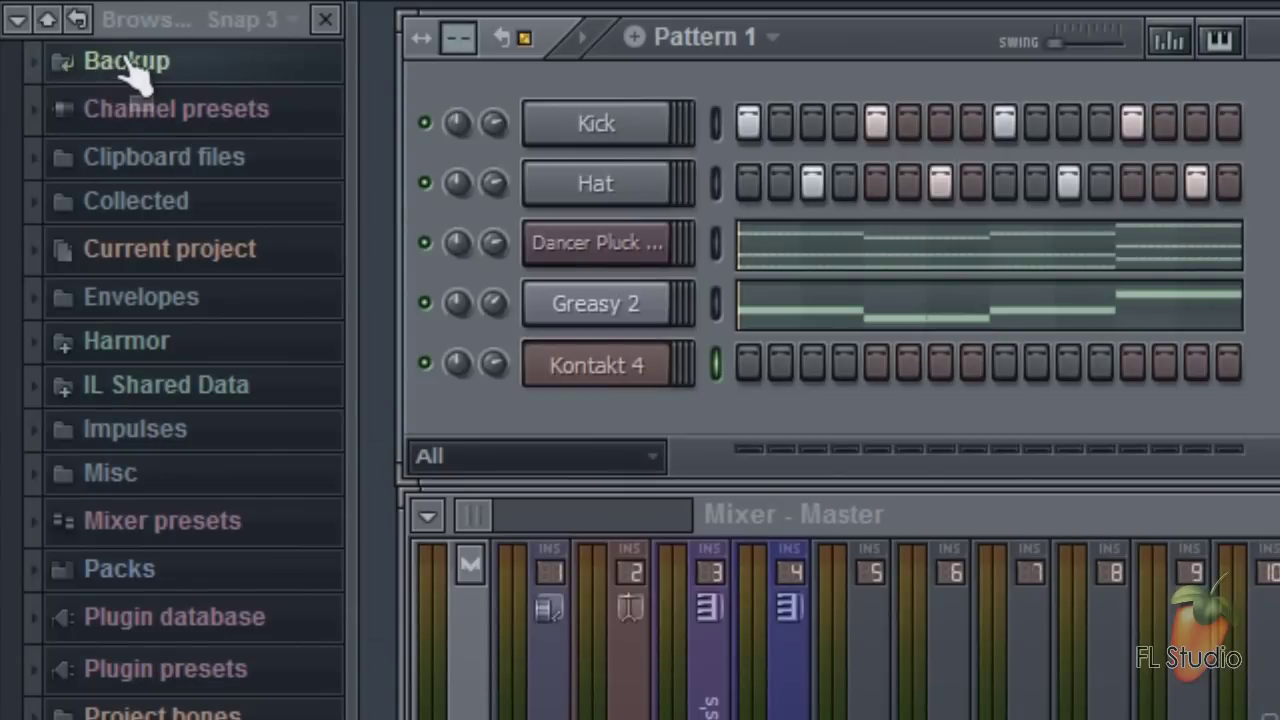
Open the browser's Backup folder in Windows Explorer using the Windows shell menu.
{"action": "right_click", "coordinate": [121, 57]}
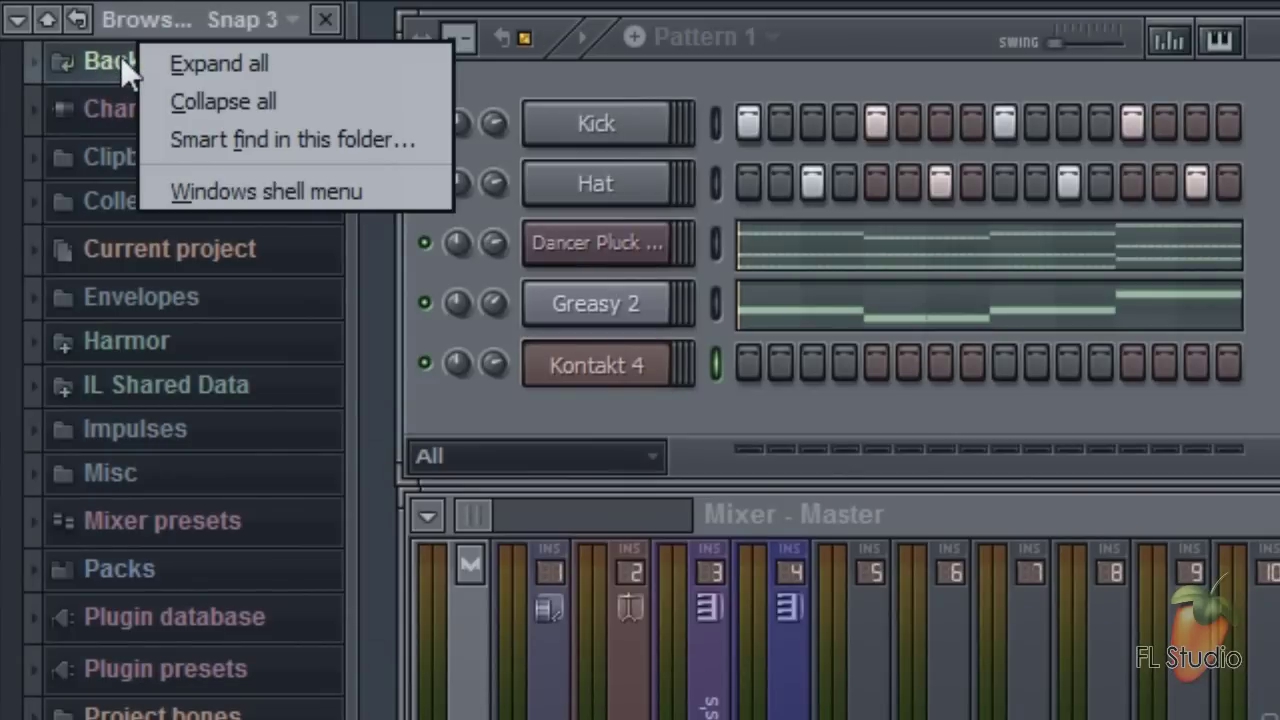
{"action": "left_click", "coordinate": [278, 199]}
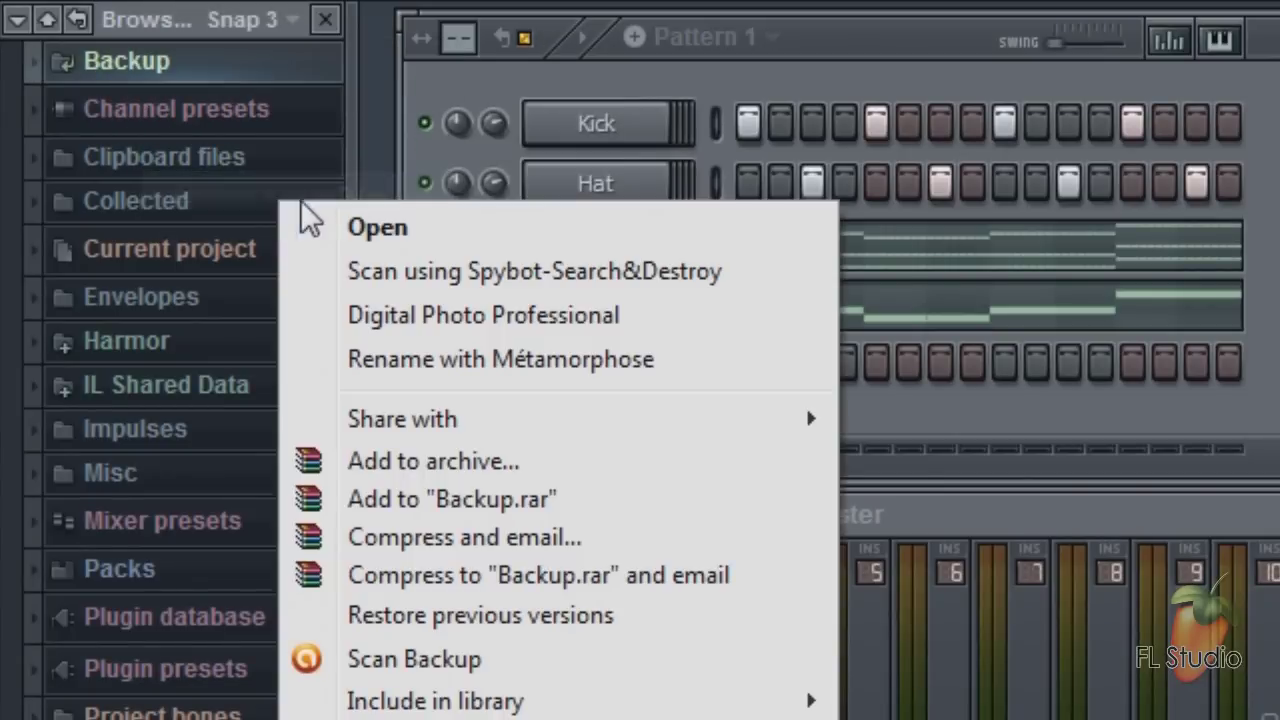
{"action": "left_click", "coordinate": [384, 234]}
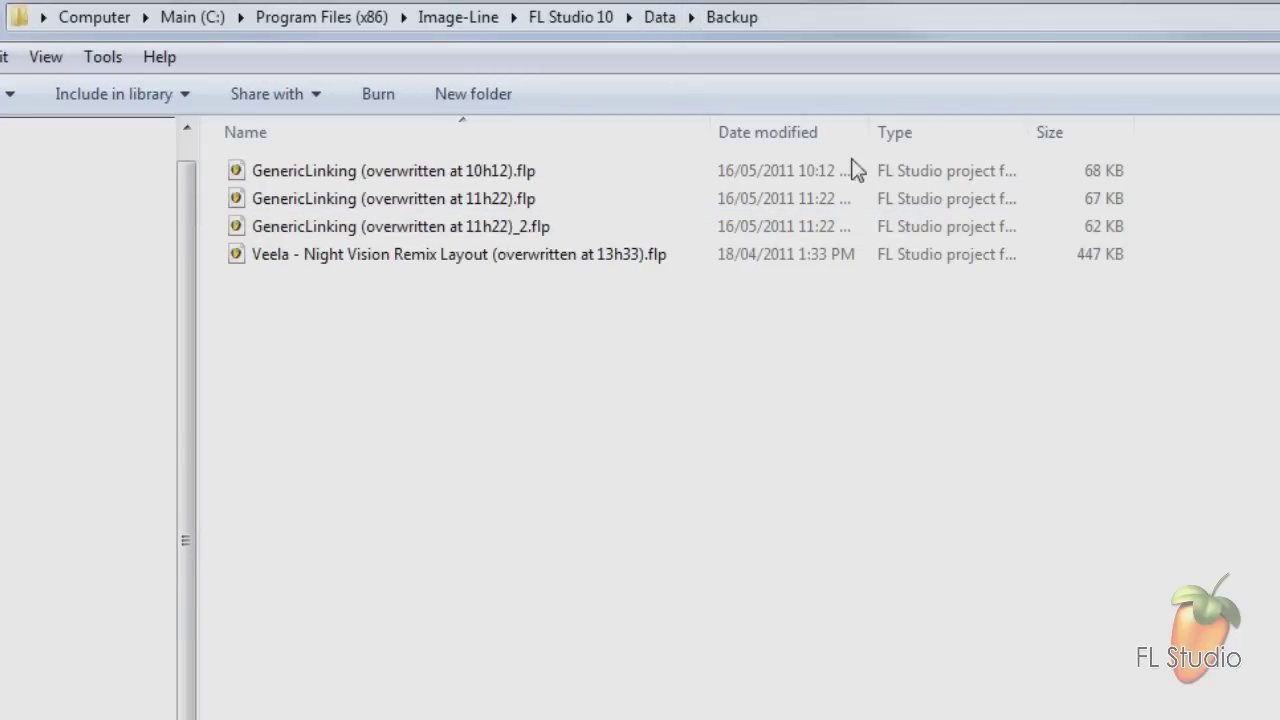
Navigate to FL Studio 10\System\Config\Mapping\Generic\M-Audio Oxygen 4961.
{"action": "left_click", "coordinate": [593, 22]}
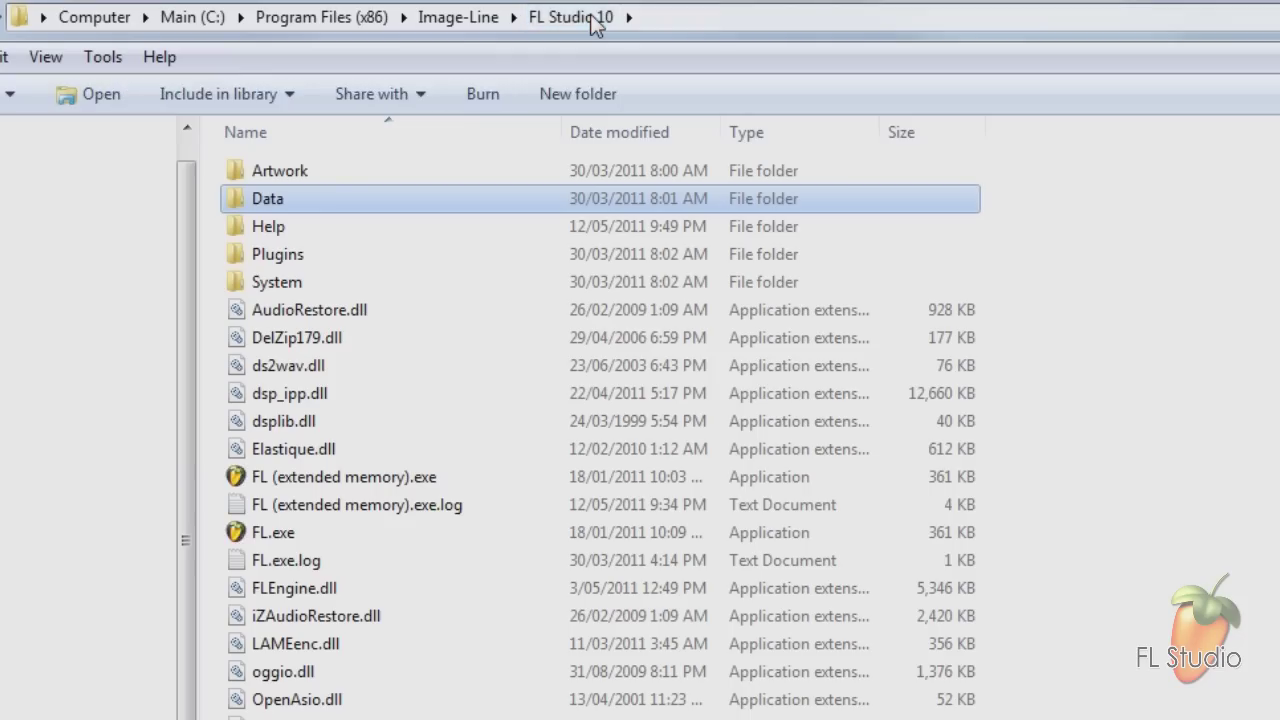
{"action": "double_click", "coordinate": [304, 279]}
{"action": "double_click", "coordinate": [288, 174]}
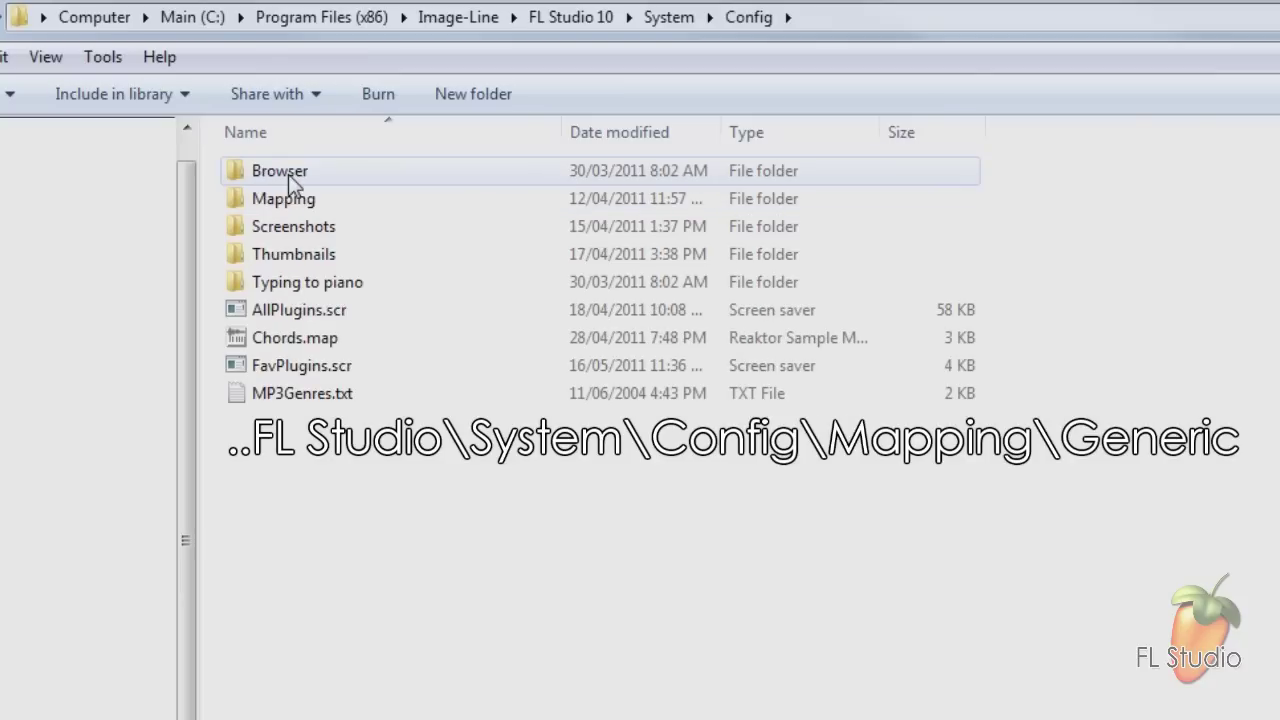
{"action": "double_click", "coordinate": [288, 203]}
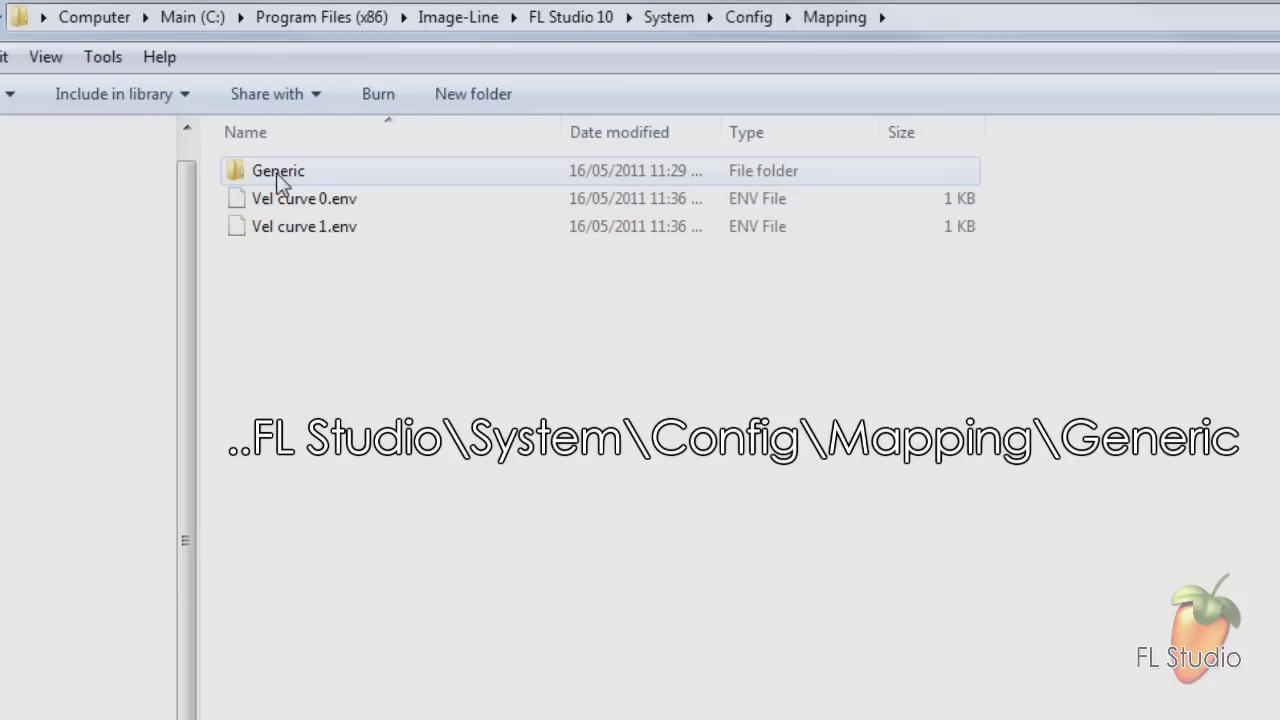
{"action": "double_click", "coordinate": [280, 180]}
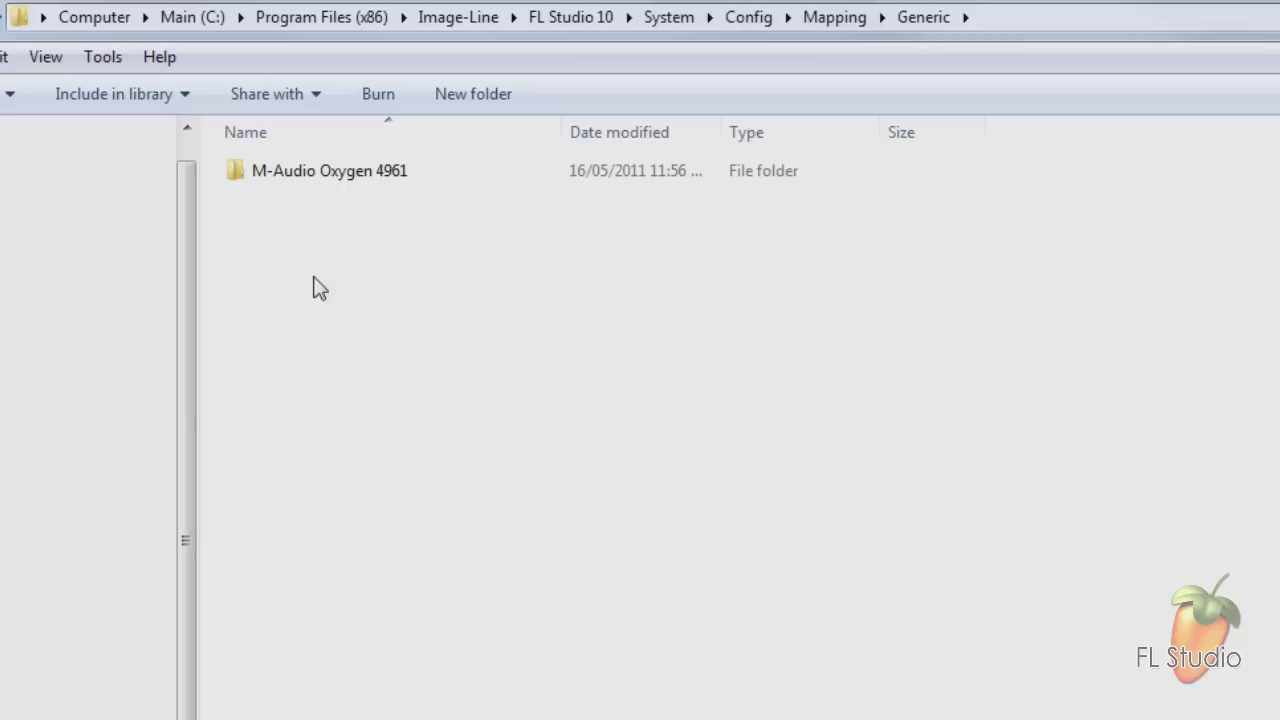
{"action": "double_click", "coordinate": [312, 172]}
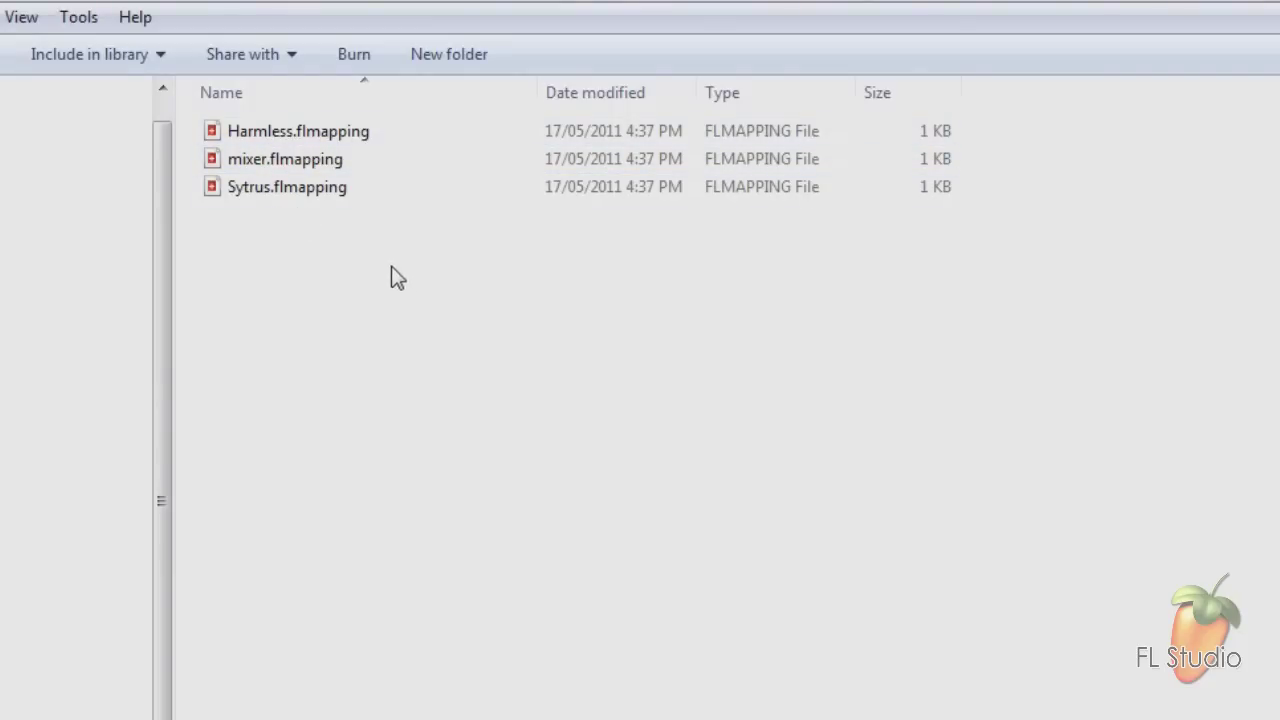
Select the three .flmapping files, cancel their deletion, and open mixer.flmapping as text.
{"action": "left_click_drag", "start_coordinate": [408, 274], "coordinate": [240, 123]}
{"action": "key", "text": "Delete"}
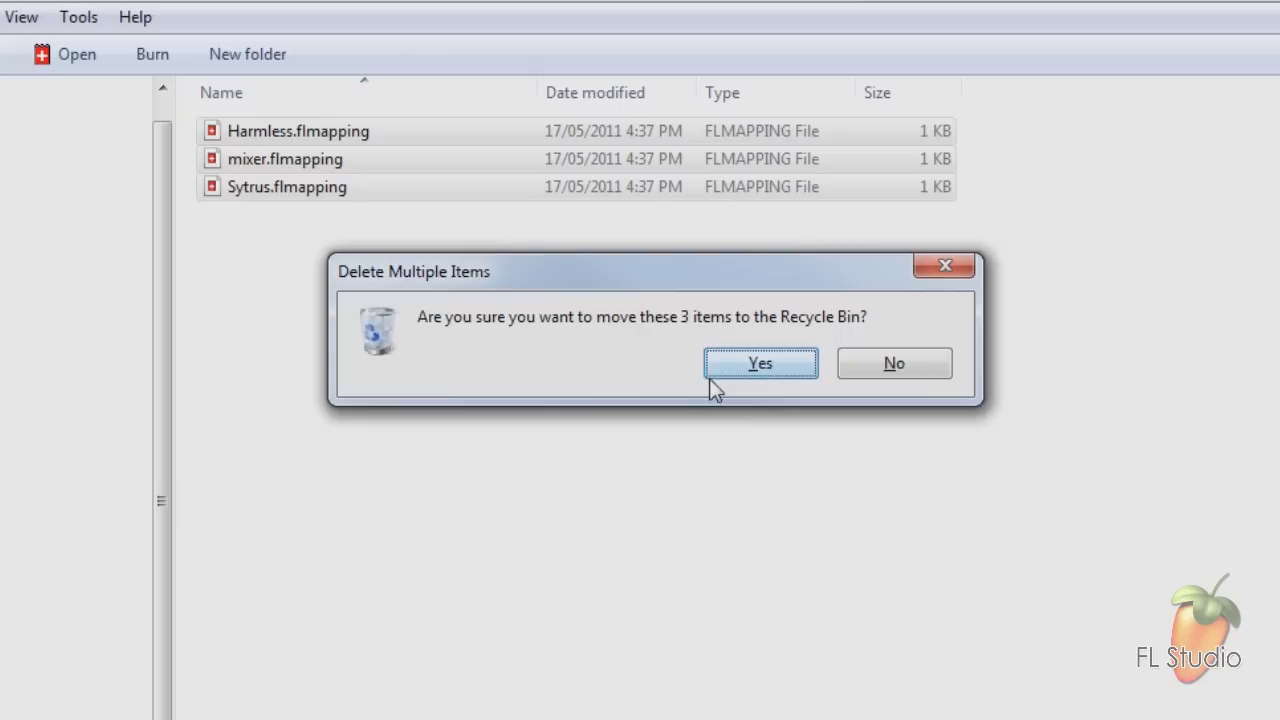
{"action": "left_click", "coordinate": [906, 375]}
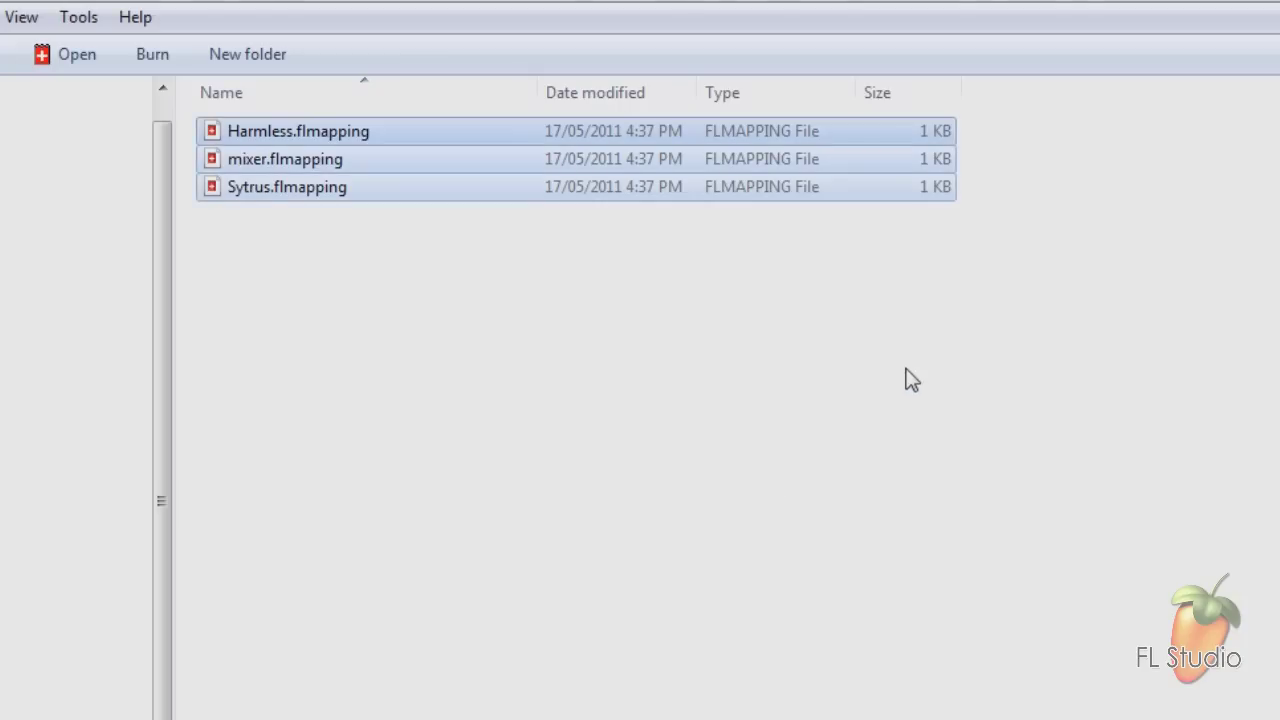
{"action": "left_click", "coordinate": [698, 459]}
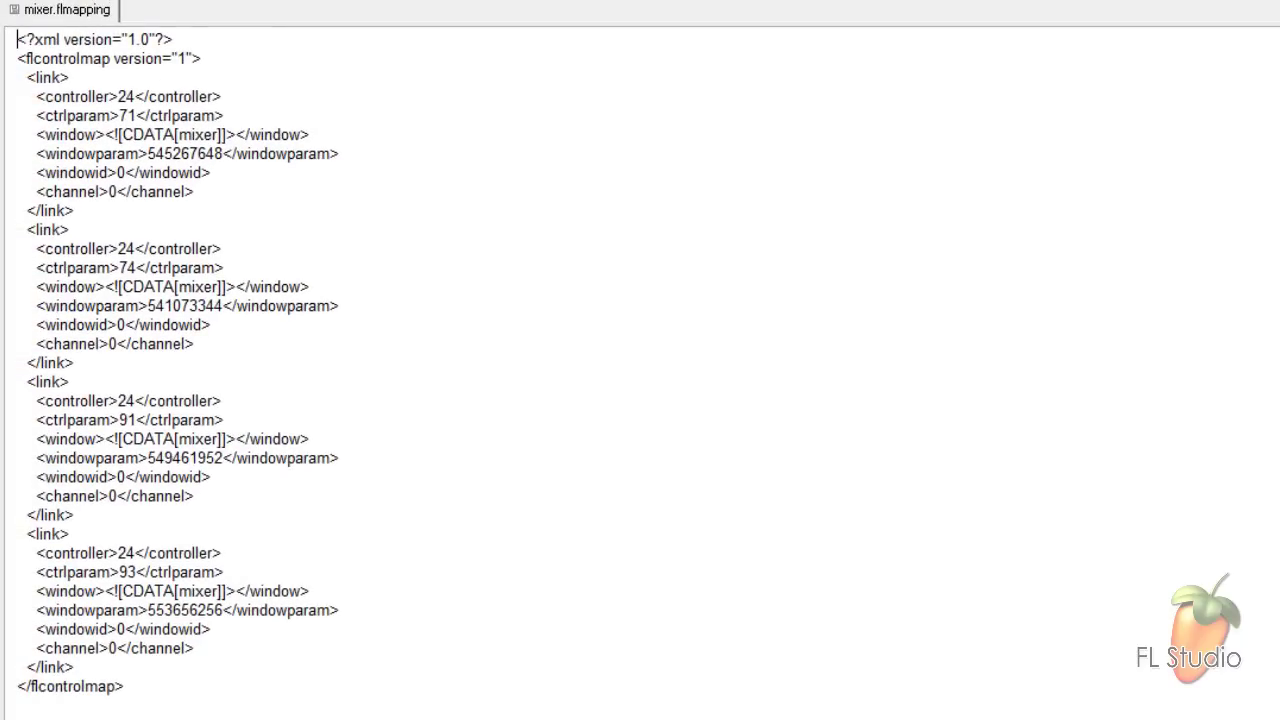